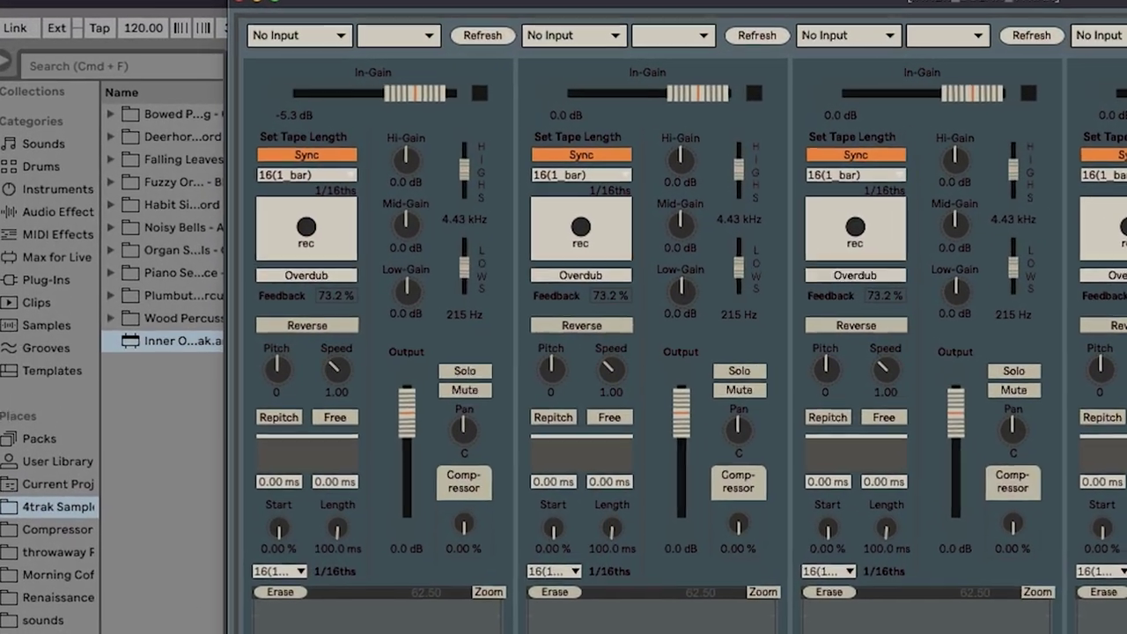
# Lower channel 1's In-Gain to -5.3 dB and select the 5th - G audio clip.
pyautogui.moveTo(230, 74); pyautogui.dragTo(227, 78)
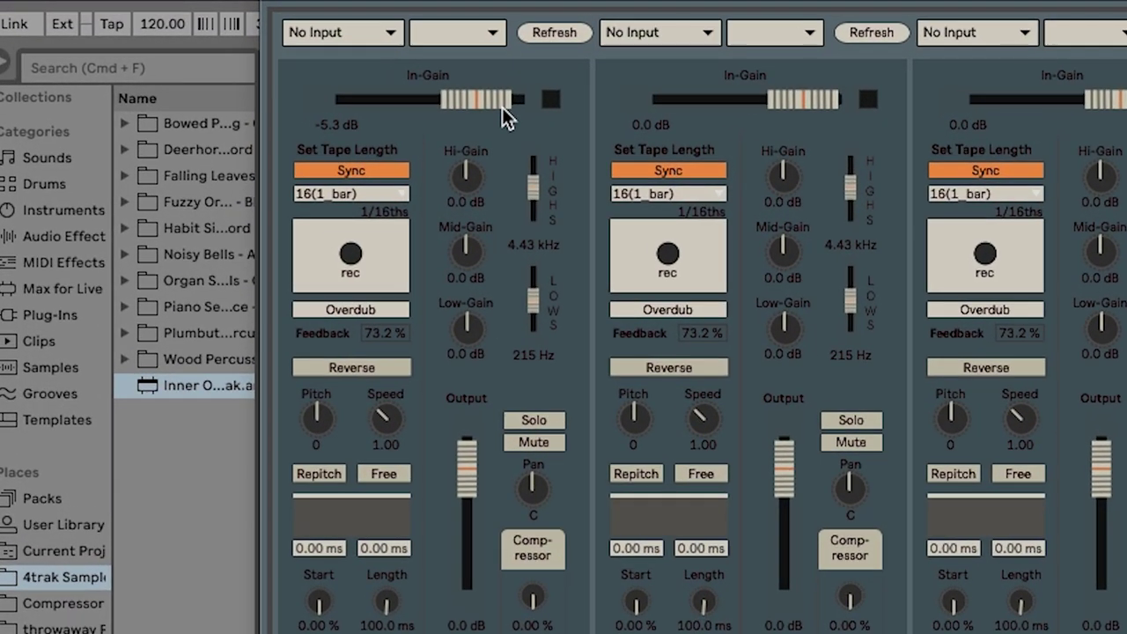
pyautogui.click(125, 124)
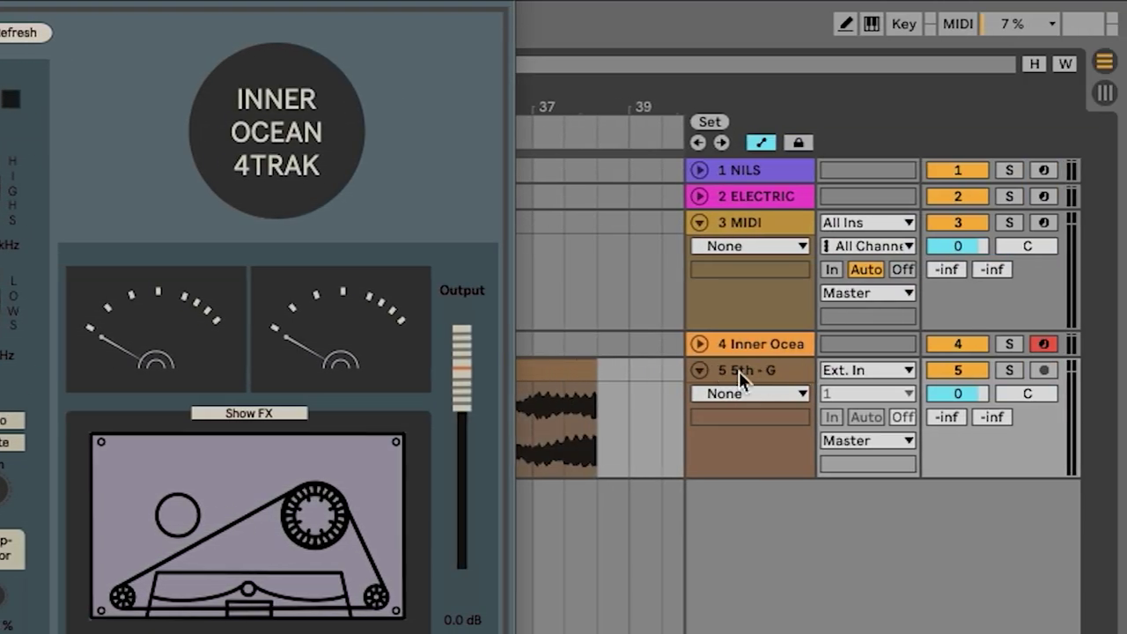
pyautogui.click(552, 374)
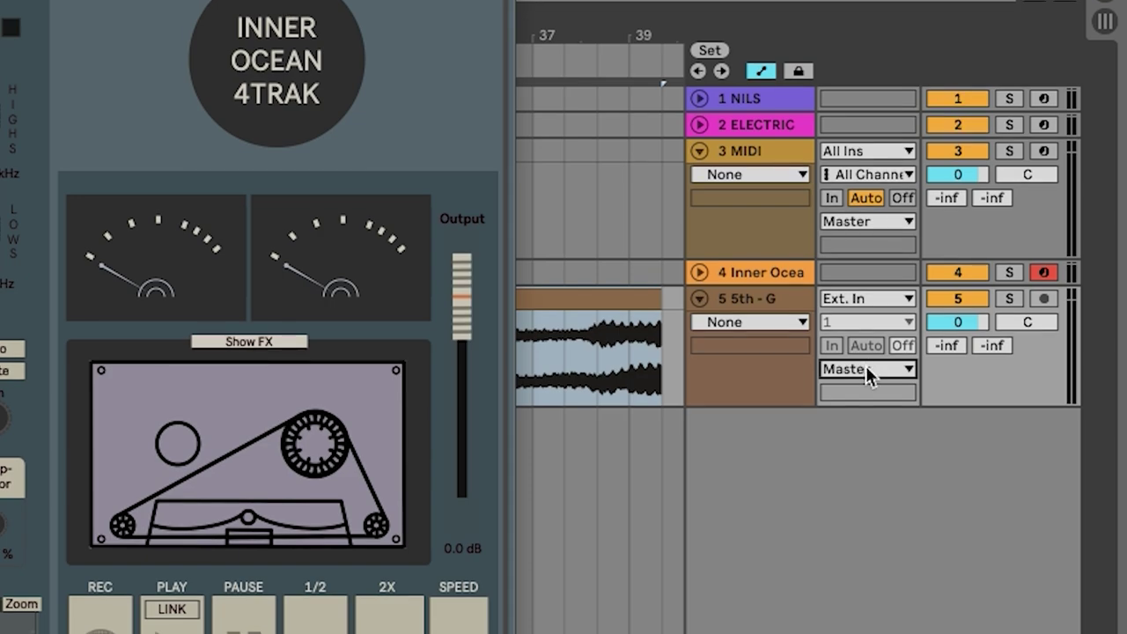
# Route the 5th - G track's output to Inner Ocean 4trak, keeping input channels 1/2.
pyautogui.click(865, 370)
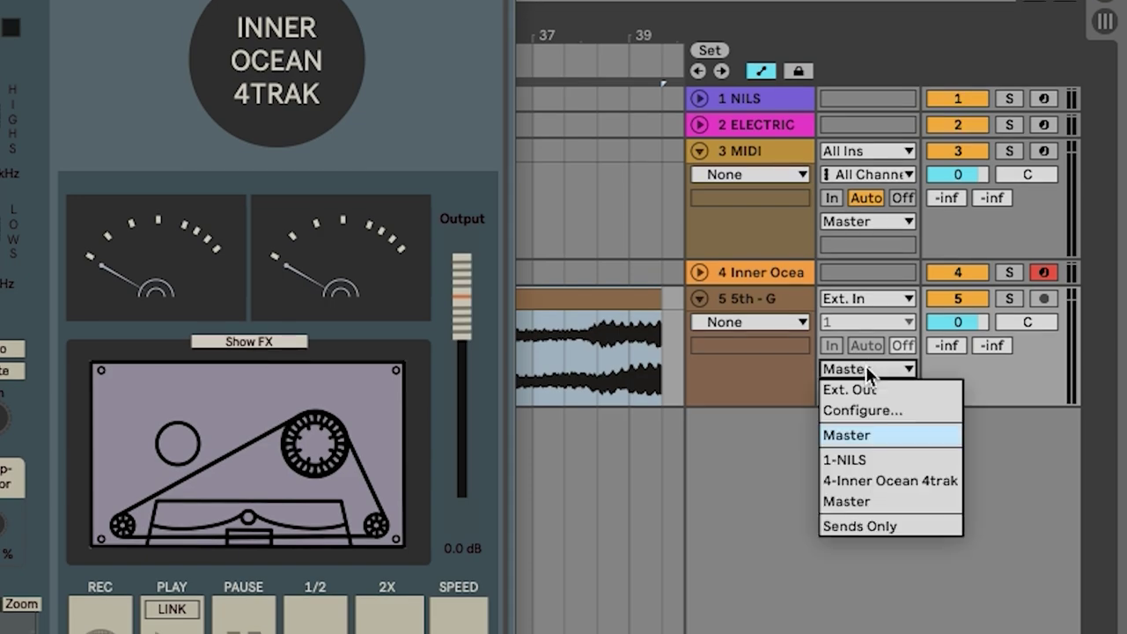
pyautogui.click(865, 483)
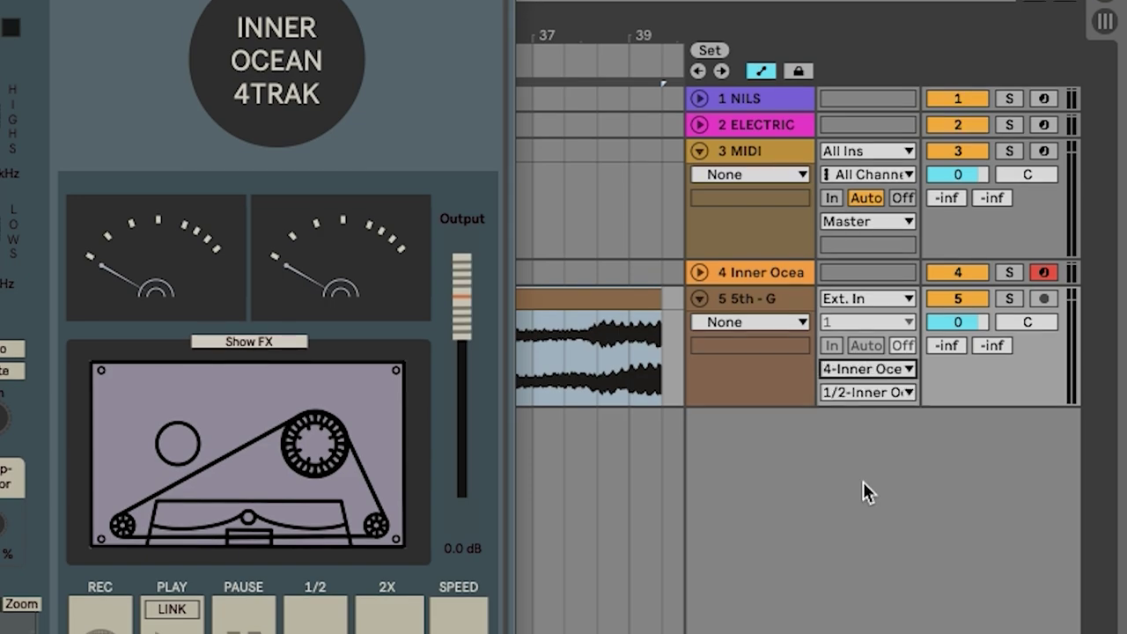
pyautogui.click(844, 396)
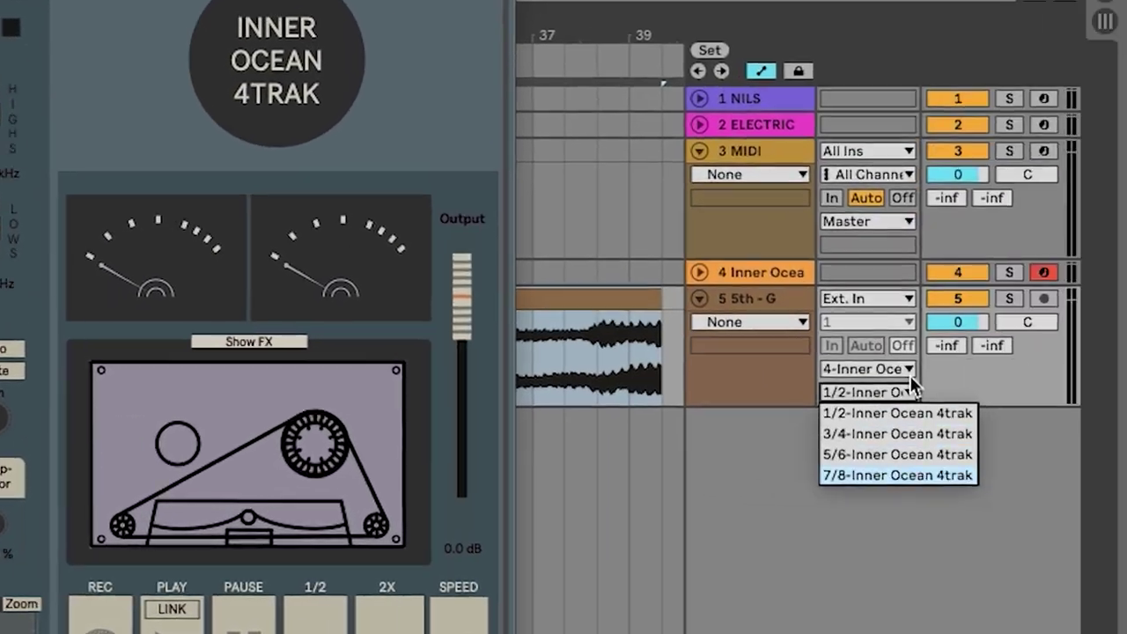
pyautogui.click(888, 419)
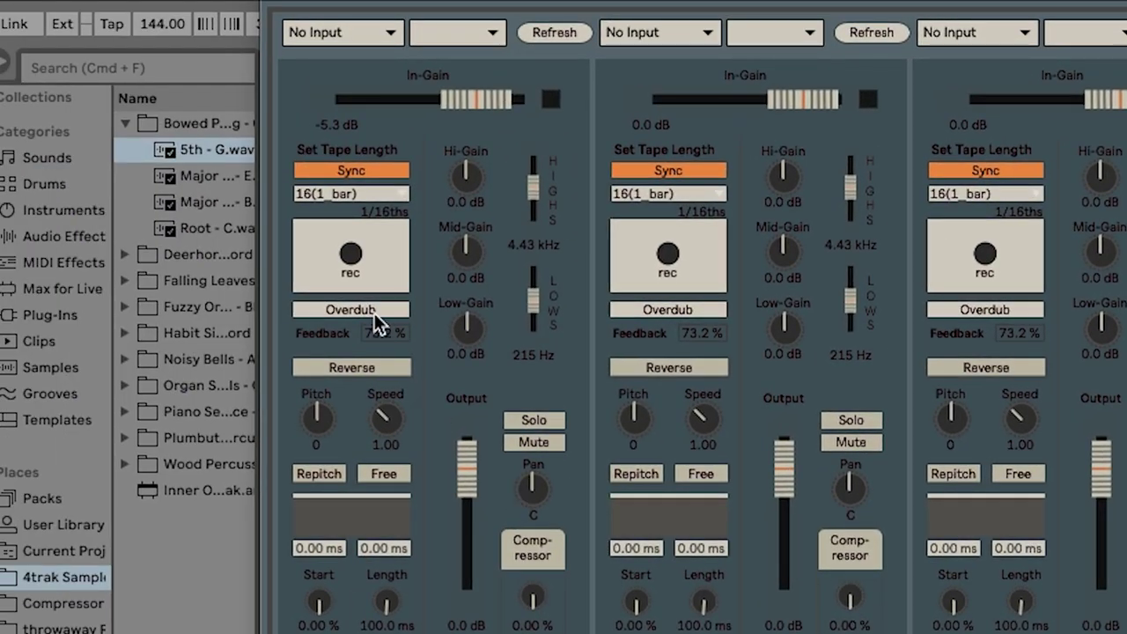
# Set channel 1's tape length to 16 (4 bars), record the loop, then stop recording.
pyautogui.click(314, 194)
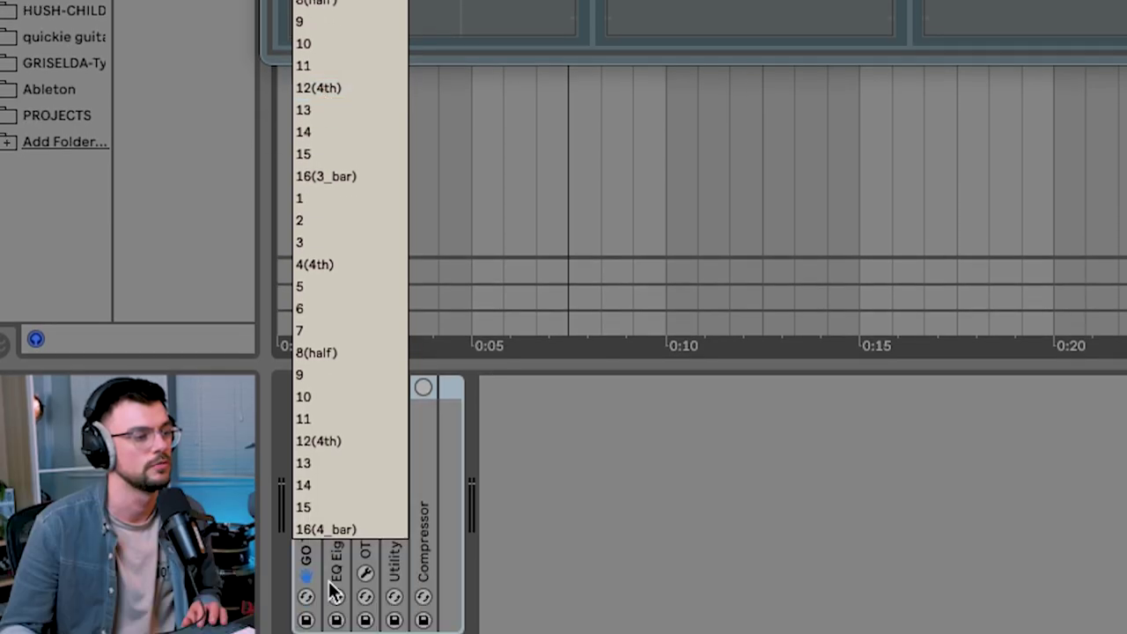
pyautogui.click(336, 529)
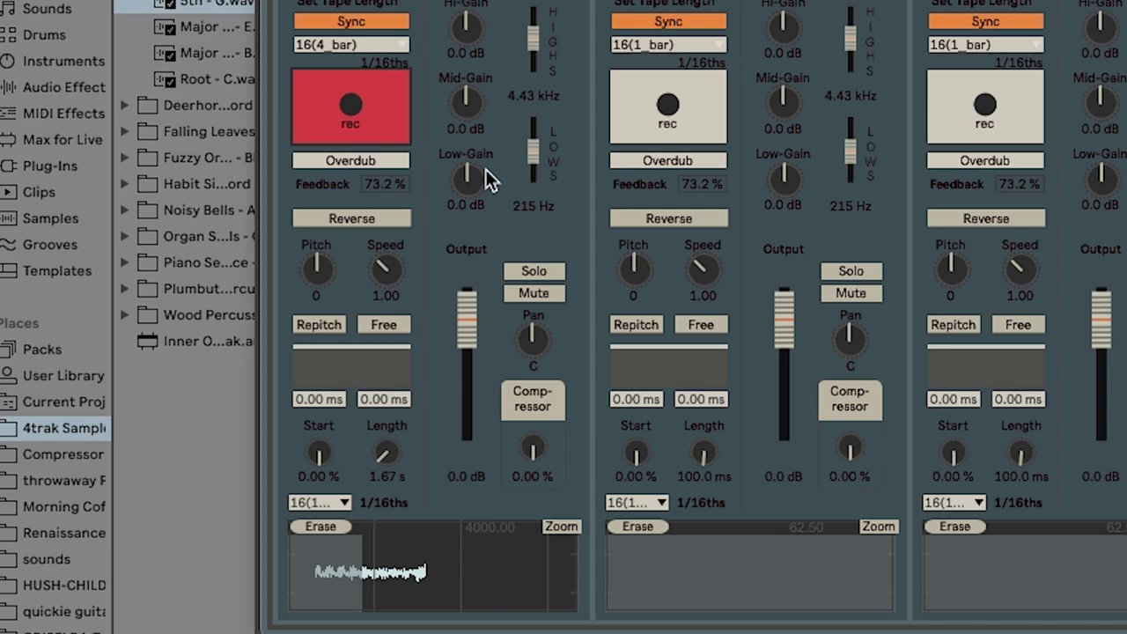
pyautogui.click(352, 106)
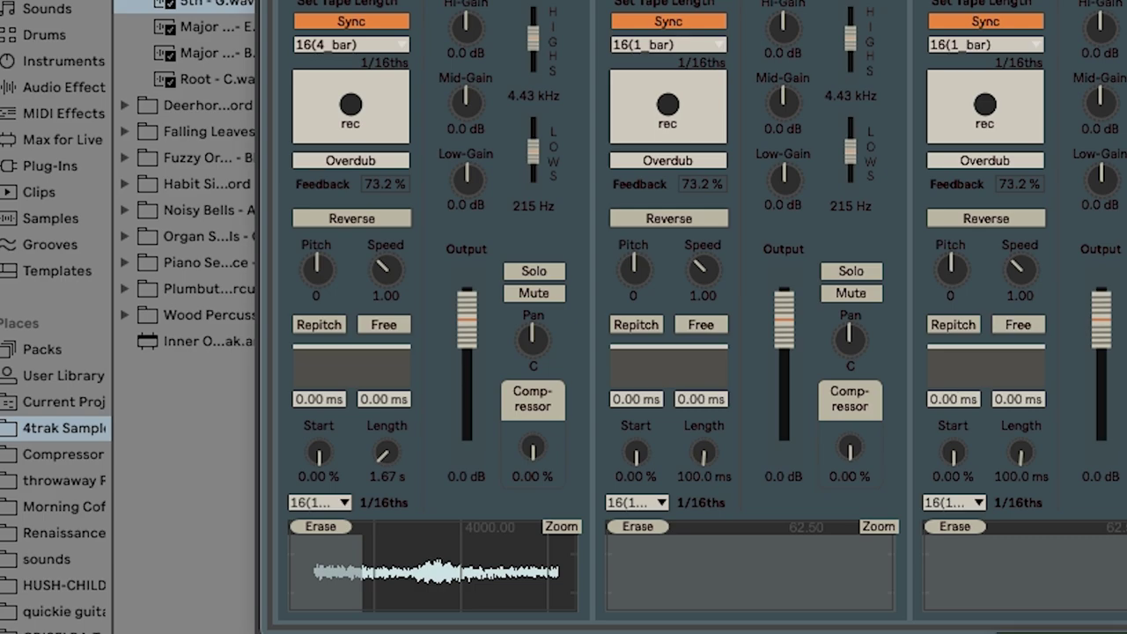
# Start 4TRAK playback and move channel 1's loop region to start at 21.5% with 1.52 s length.
pyautogui.moveTo(317, 574); pyautogui.dragTo(425, 577)
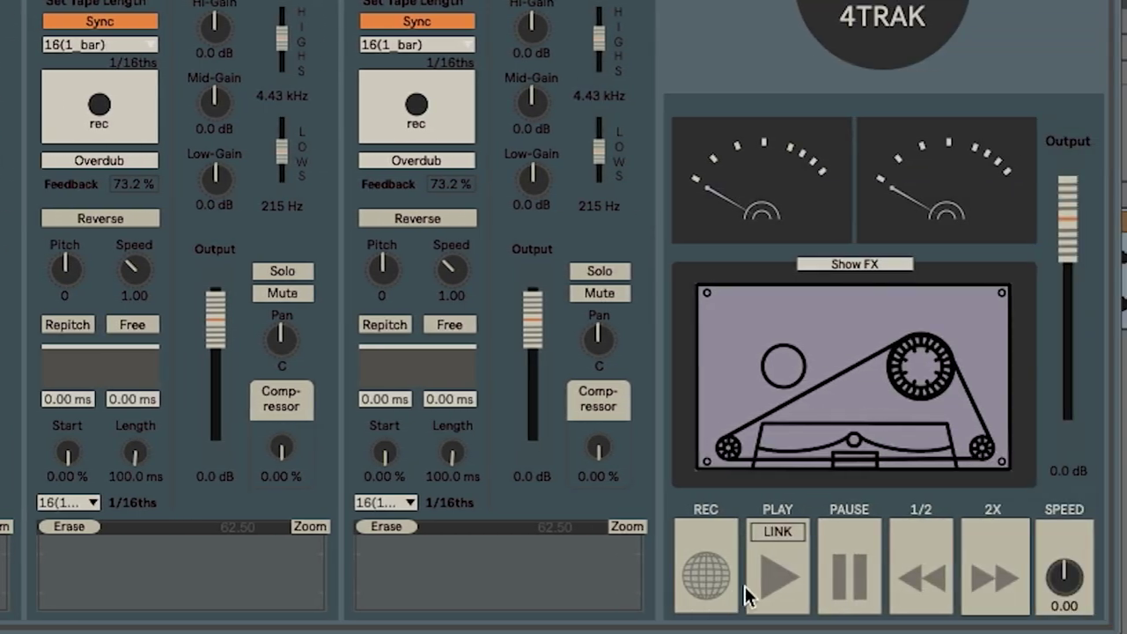
pyautogui.click(775, 581)
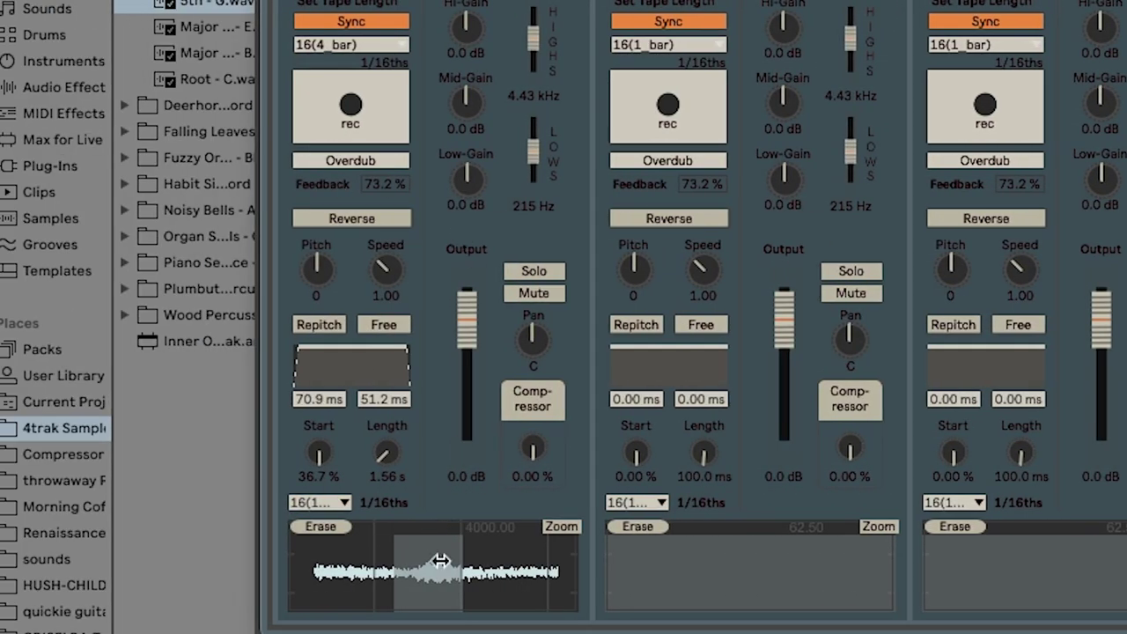
pyautogui.moveTo(440, 561); pyautogui.dragTo(394, 562)
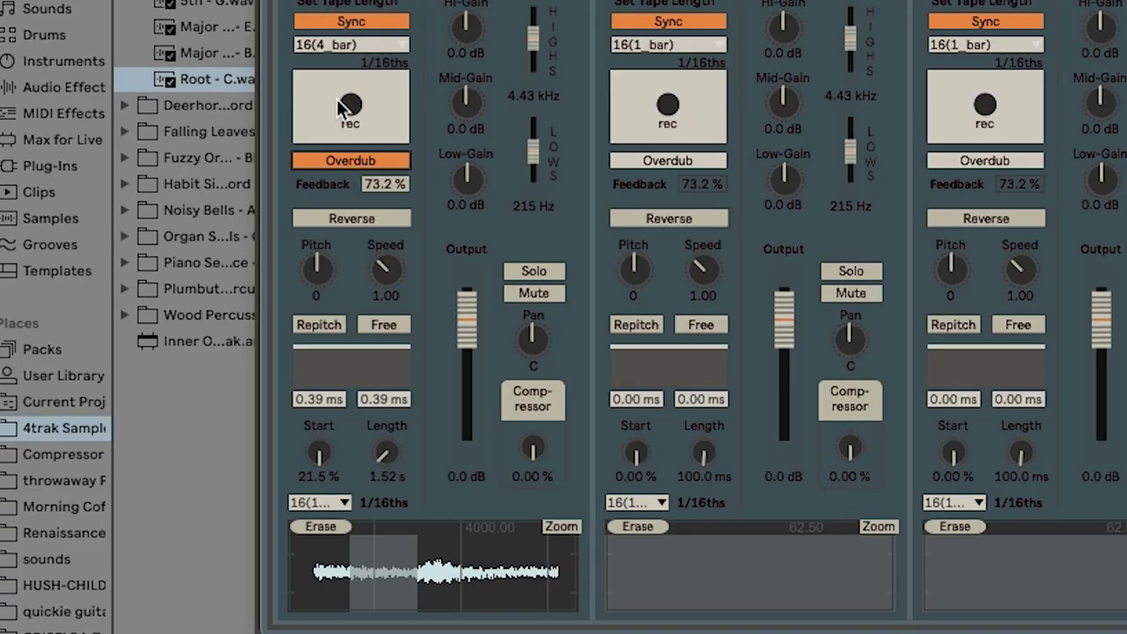
# Record an overdub layer over channel 1's existing loop.
pyautogui.click(339, 103)
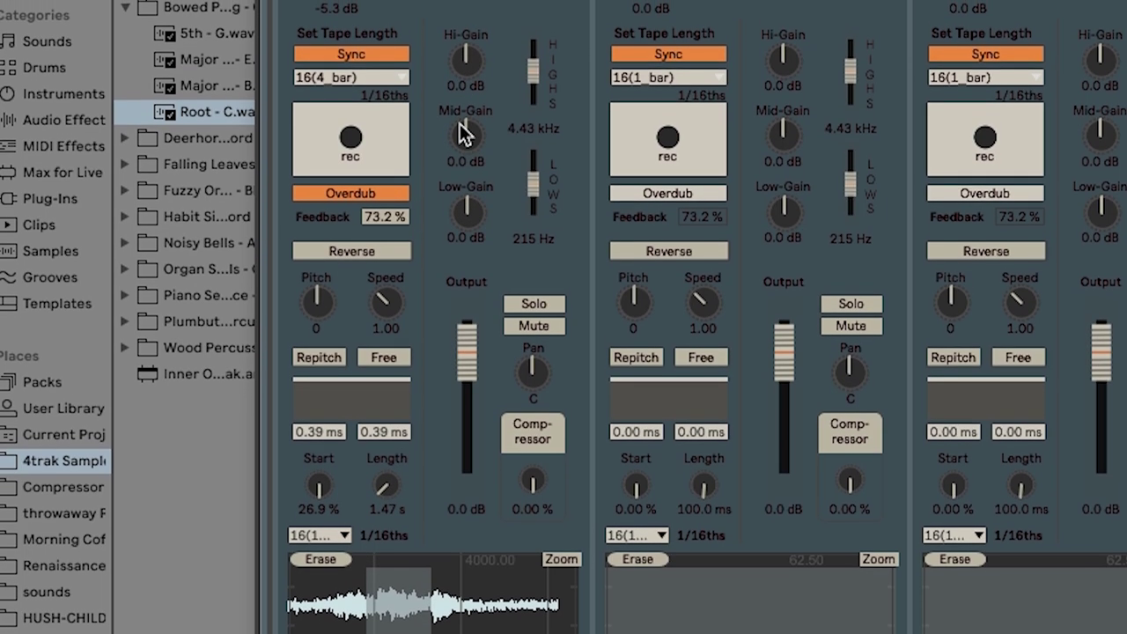
# EQ channel 1: highs to -4.0 dB, mids about -6.8 dB, lows cutoff raised to 228 Hz.
pyautogui.moveTo(460, 124); pyautogui.dragTo(470, 290)
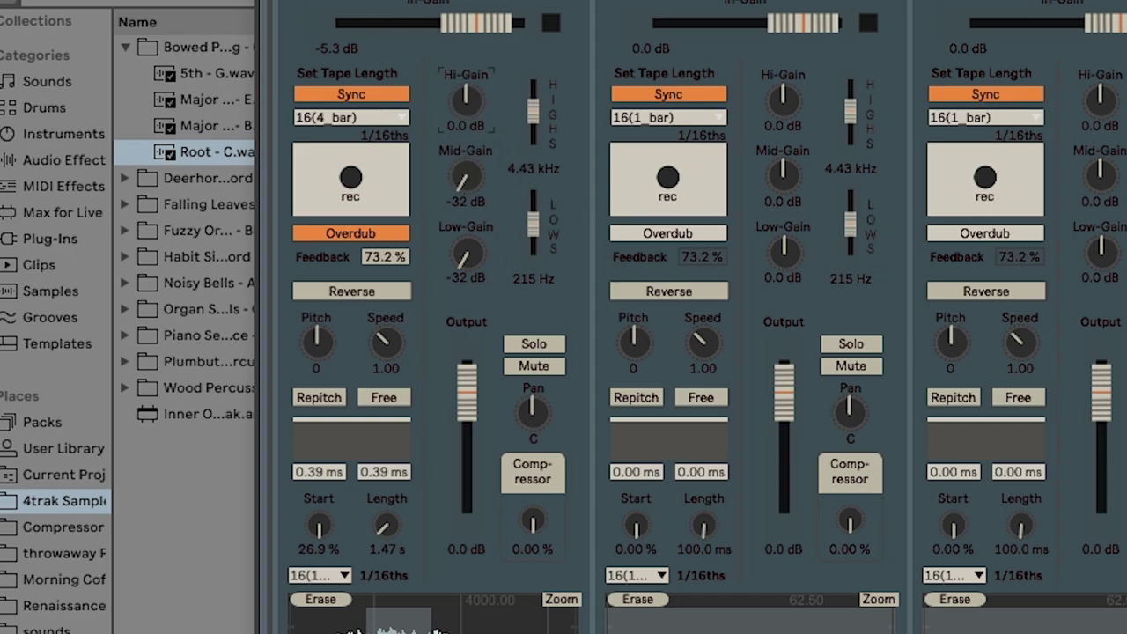
pyautogui.moveTo(475, 110)
pyautogui.mouseDown()
pyautogui.moveTo(475, 137)
pyautogui.moveTo(475, 110)
pyautogui.mouseUp()
pyautogui.click(467, 177)
pyautogui.moveTo(467, 176); pyautogui.dragTo(467, 171)
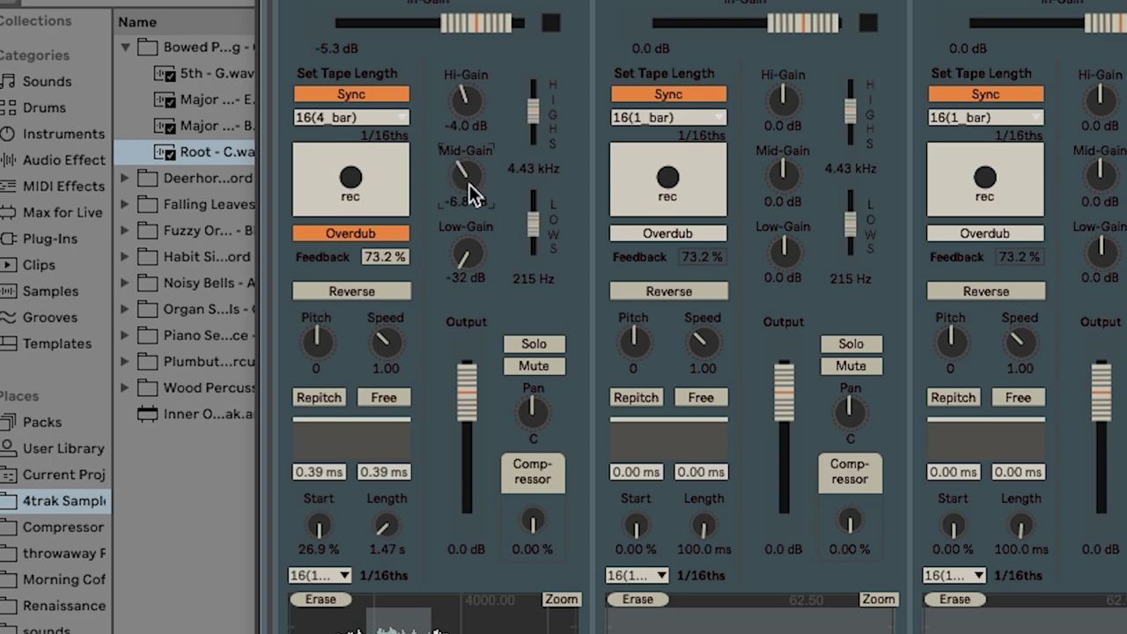
pyautogui.click(463, 254)
pyautogui.moveTo(467, 255)
pyautogui.mouseDown()
pyautogui.moveTo(467, 238)
pyautogui.moveTo(467, 257)
pyautogui.mouseUp()
pyautogui.moveTo(466, 174); pyautogui.dragTo(466, 181)
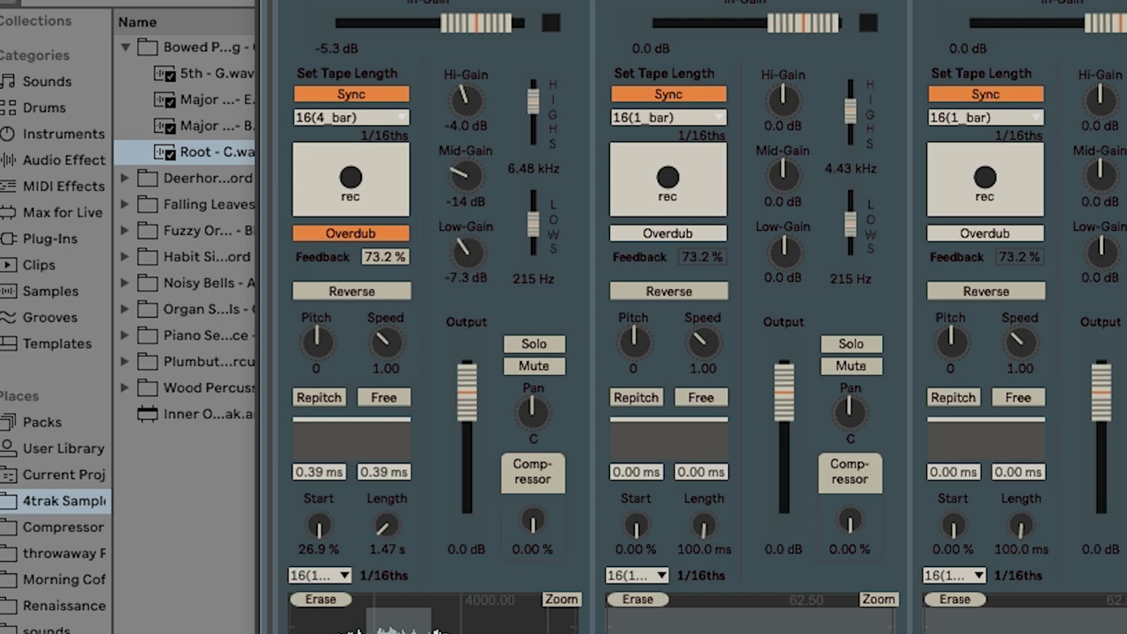
pyautogui.moveTo(533, 110); pyautogui.dragTo(533, 124)
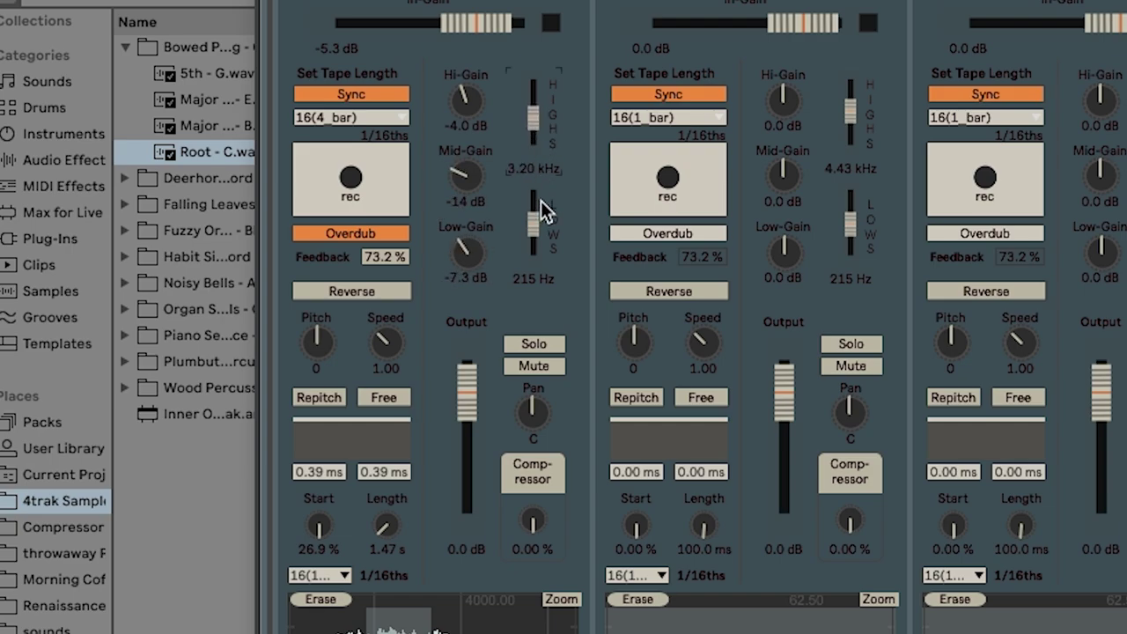
pyautogui.moveTo(541, 202); pyautogui.dragTo(533, 218)
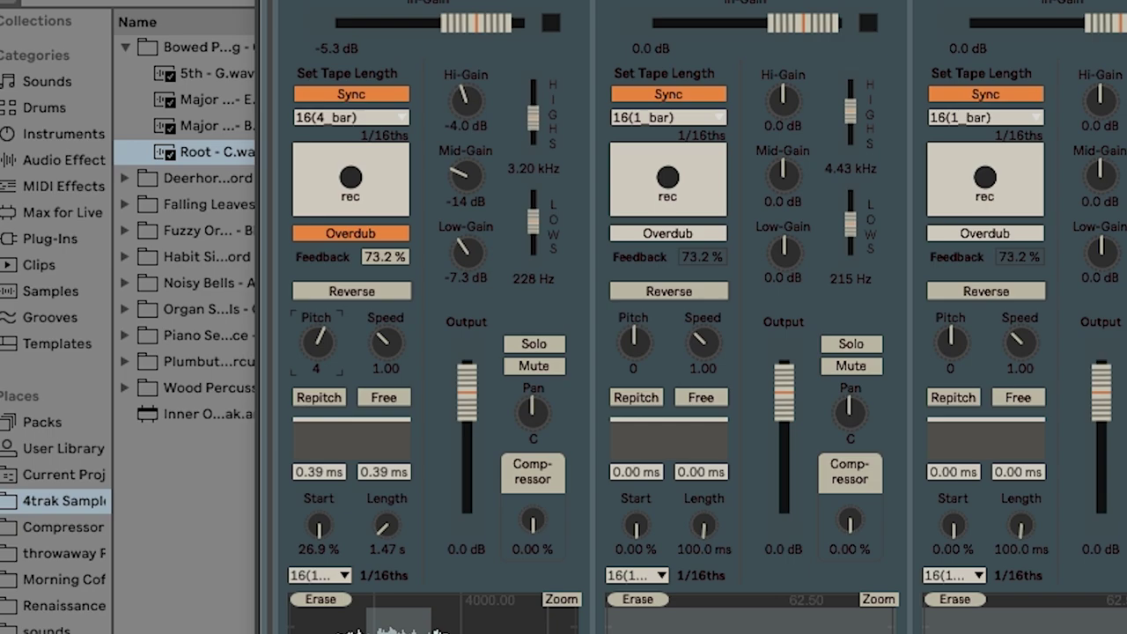
# Set channel 1's speed to 1.61, output to -6.1 dB and compression to 7.87%.
pyautogui.click(385, 346)
pyautogui.moveTo(386, 344); pyautogui.dragTo(386, 317)
pyautogui.moveTo(467, 392); pyautogui.dragTo(532, 379)
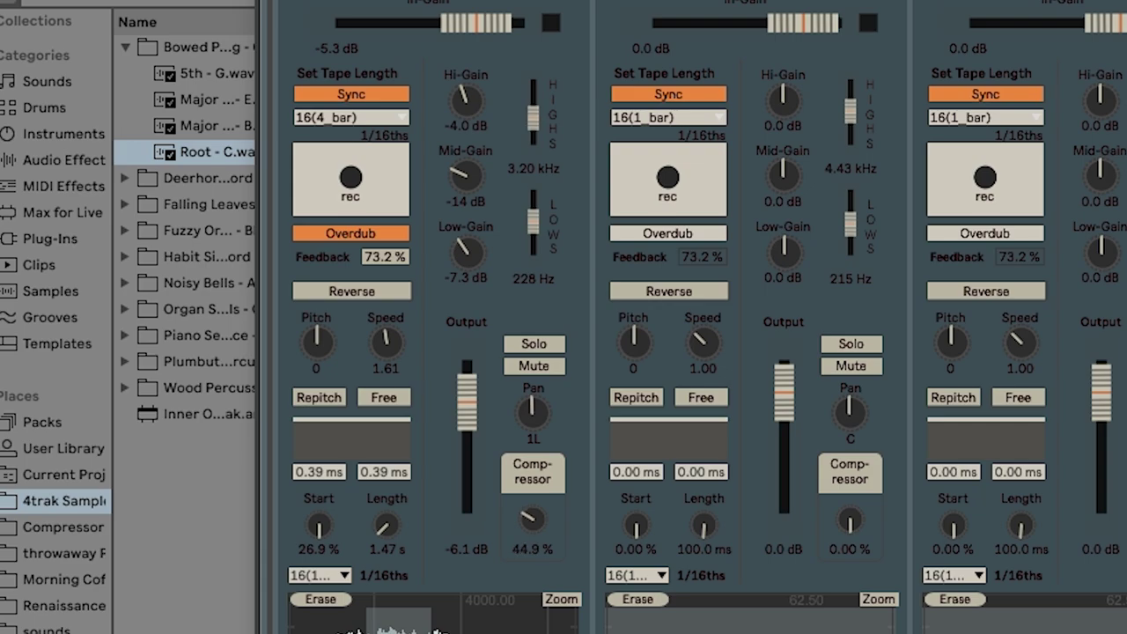
pyautogui.moveTo(530, 524); pyautogui.dragTo(530, 551)
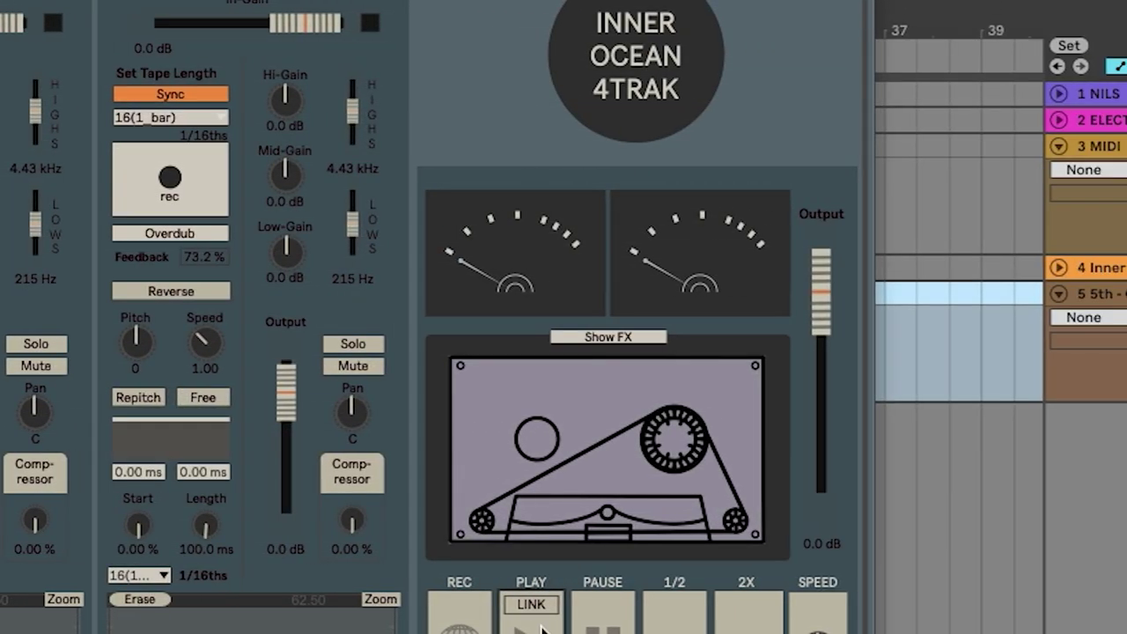
# Show the tape FX, play, and raise wow, bias envelope and the dry/wet blend.
pyautogui.click(601, 339)
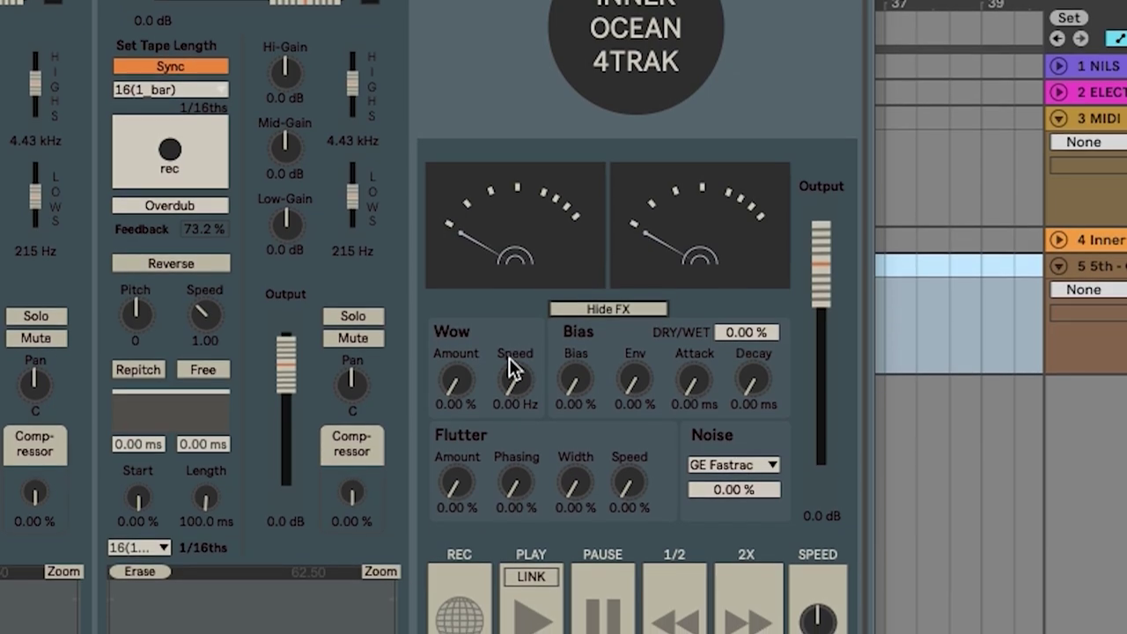
pyautogui.click(548, 582)
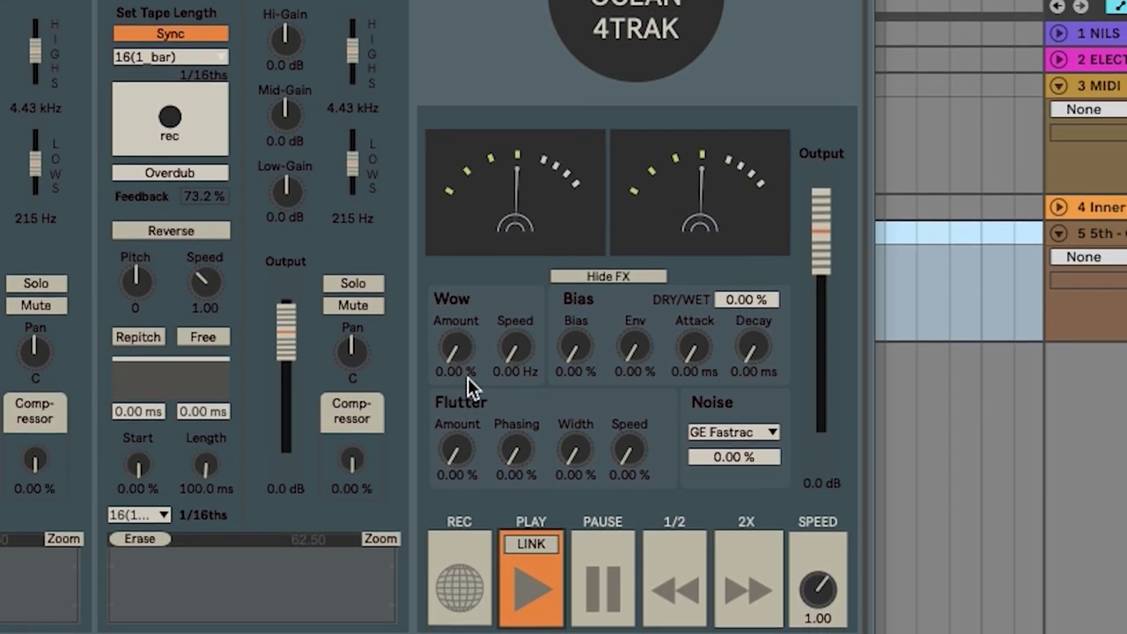
pyautogui.moveTo(467, 378); pyautogui.dragTo(588, 304)
pyautogui.moveTo(635, 342); pyautogui.dragTo(634, 312)
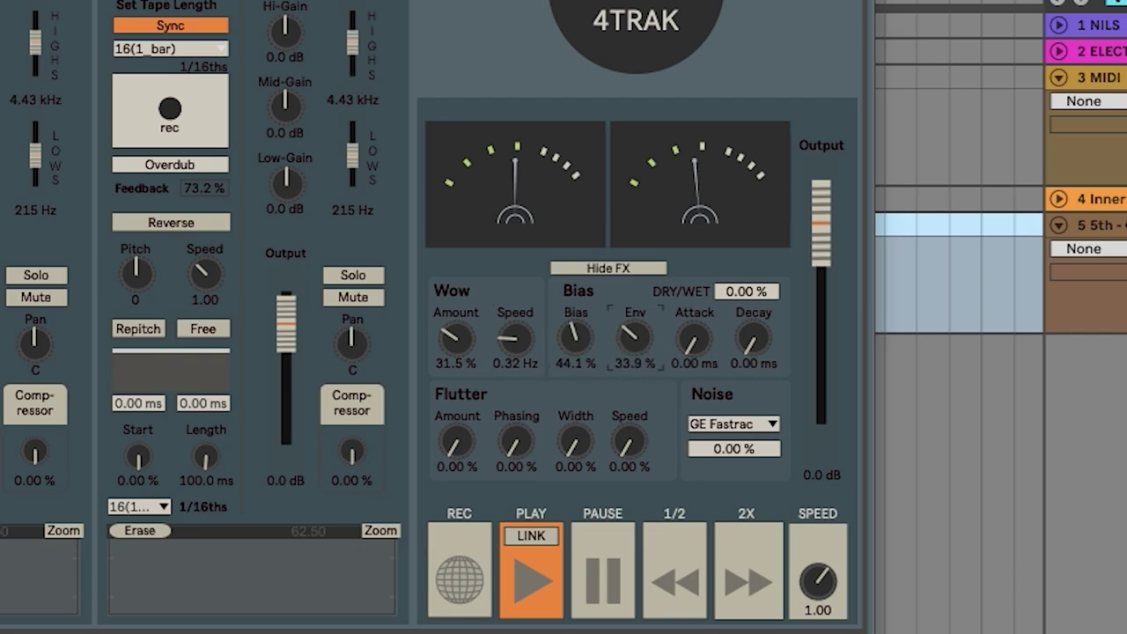
pyautogui.moveTo(745, 291); pyautogui.dragTo(745, 273)
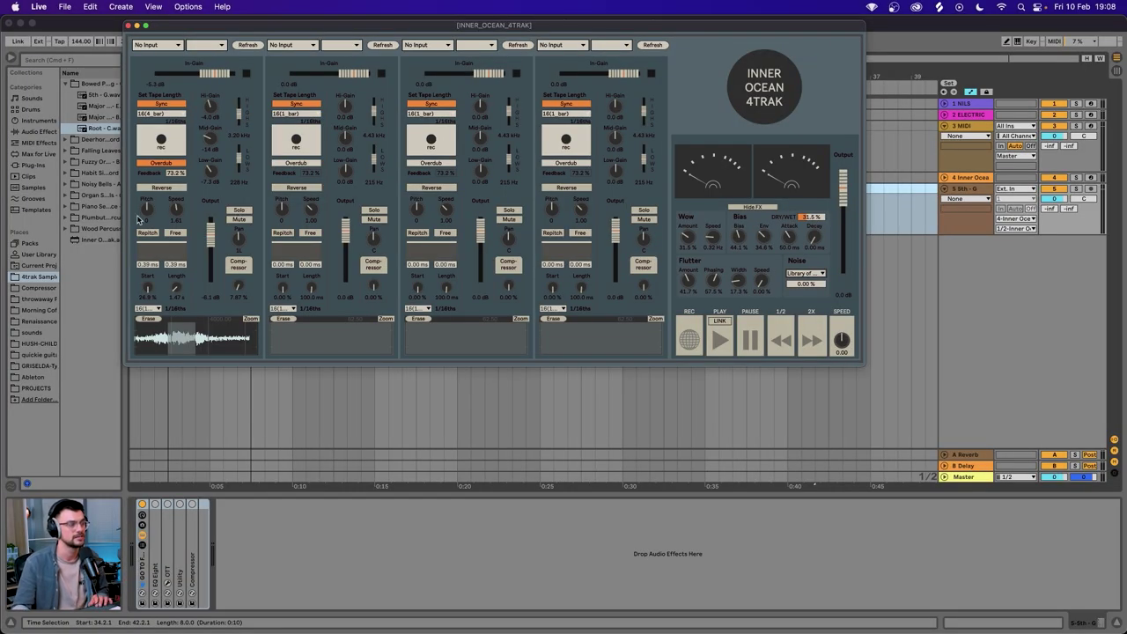
# Load 5th - C.wav onto channel 1's waveform and start tape playback.
pyautogui.click(64, 139)
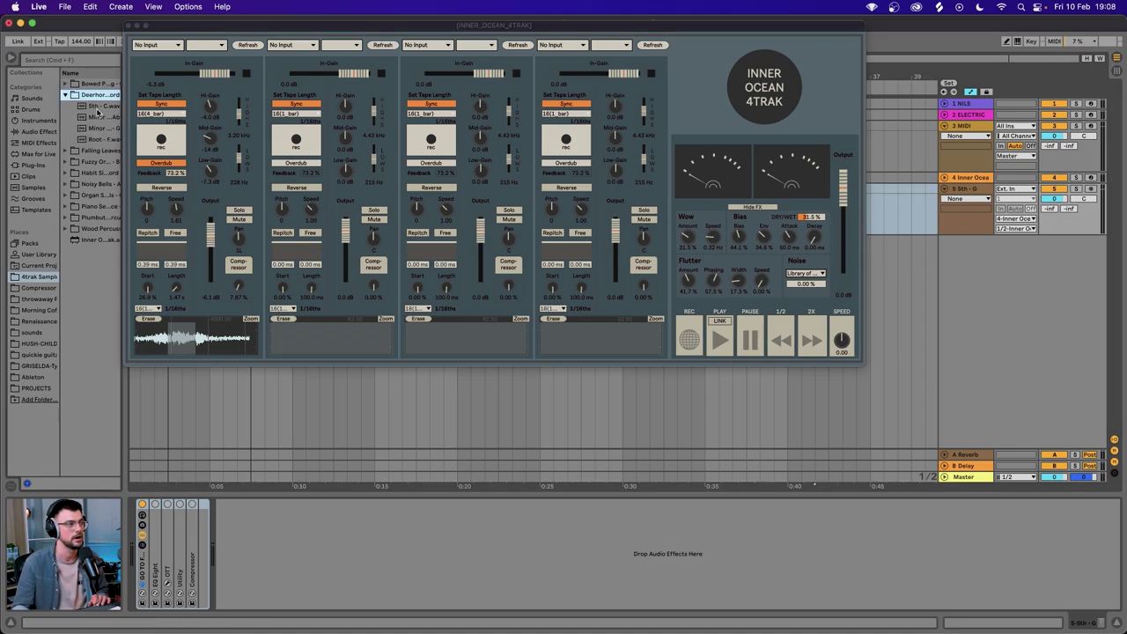
pyautogui.moveTo(88, 106); pyautogui.dragTo(175, 328)
pyautogui.click(717, 340)
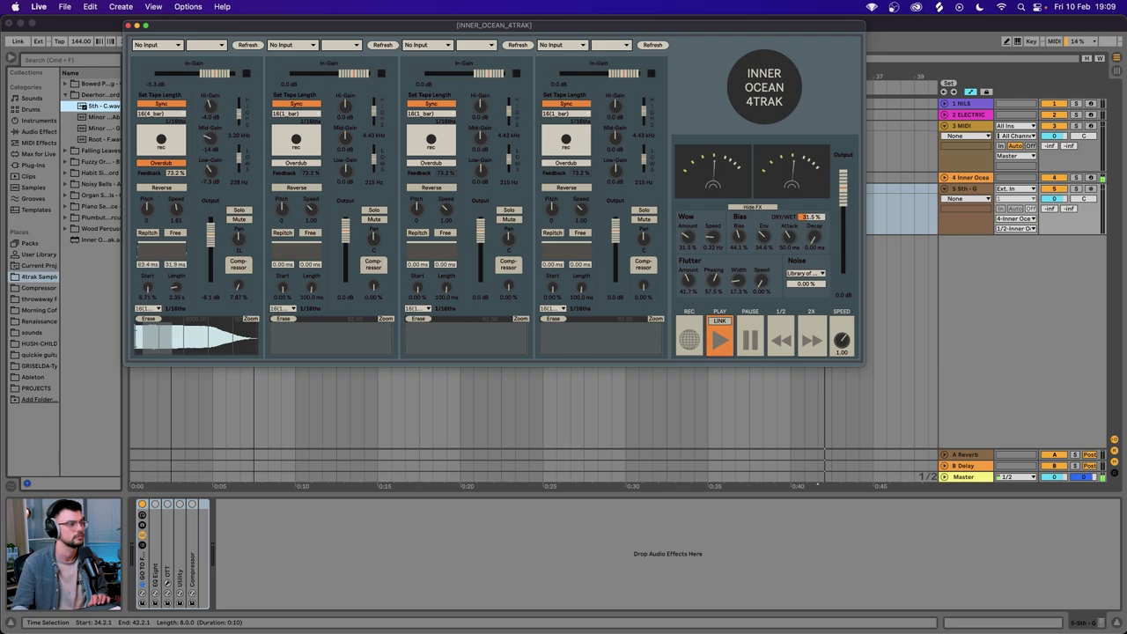
# Load a Noisy Bells sample into channel 2, replay, and lower channel 3's output to -10 dB.
pyautogui.press('space')
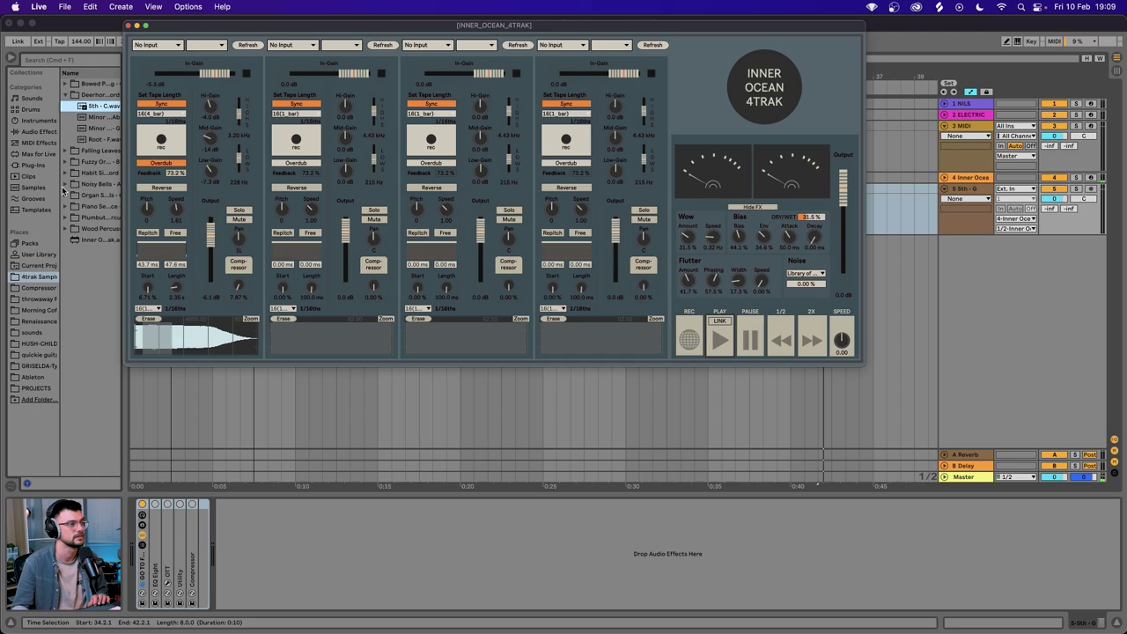
pyautogui.click(64, 184)
pyautogui.moveTo(97, 154); pyautogui.dragTo(354, 342)
pyautogui.click(716, 342)
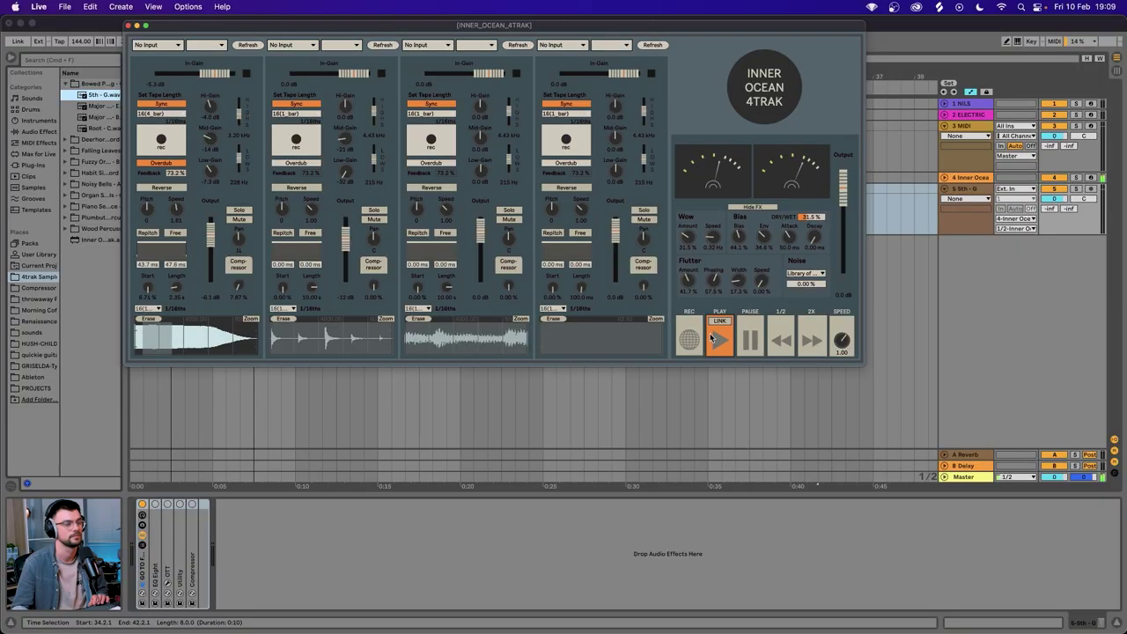
pyautogui.moveTo(480, 230); pyautogui.dragTo(480, 252)
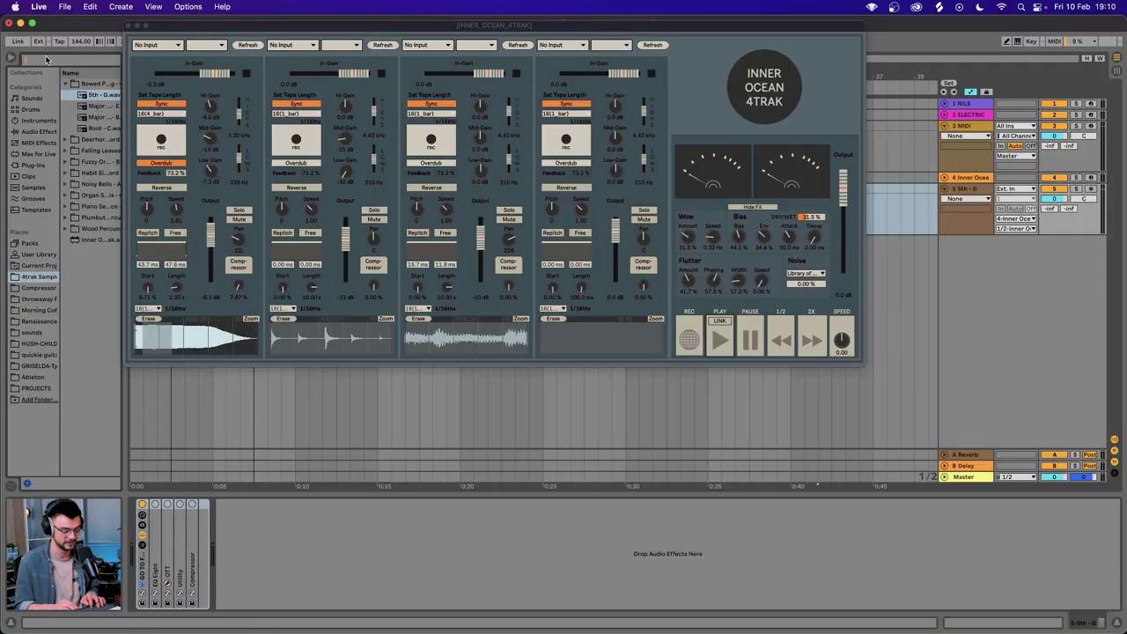
# Add a ping-pong Delay with a narrow 1.61 kHz filter band and 57% feedback.
pyautogui.write('delau')
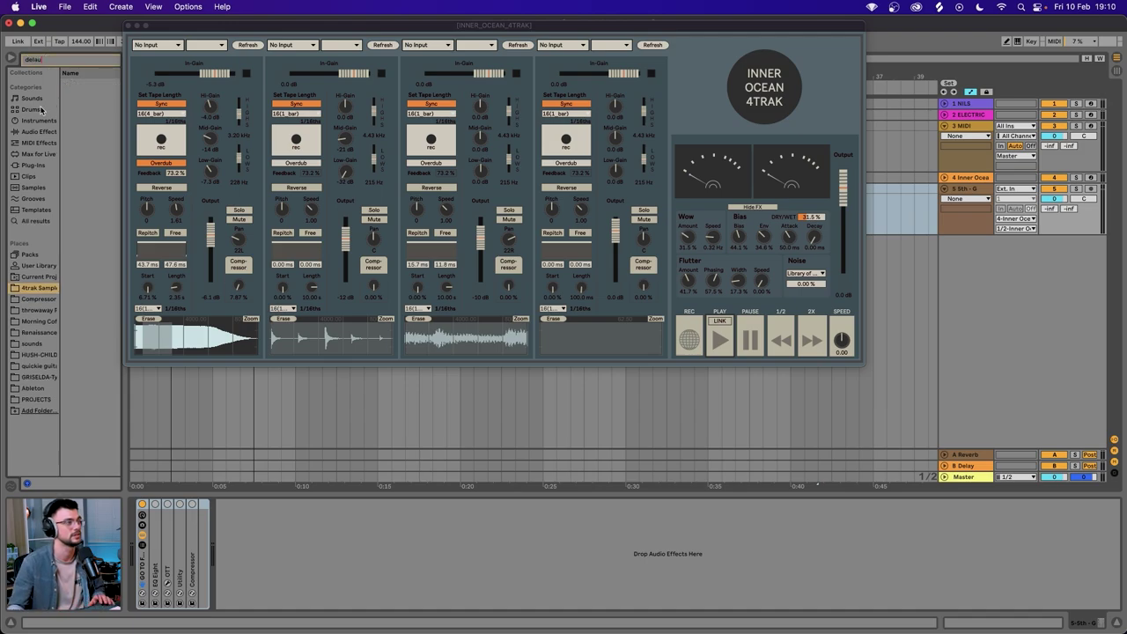
pyautogui.click(37, 136)
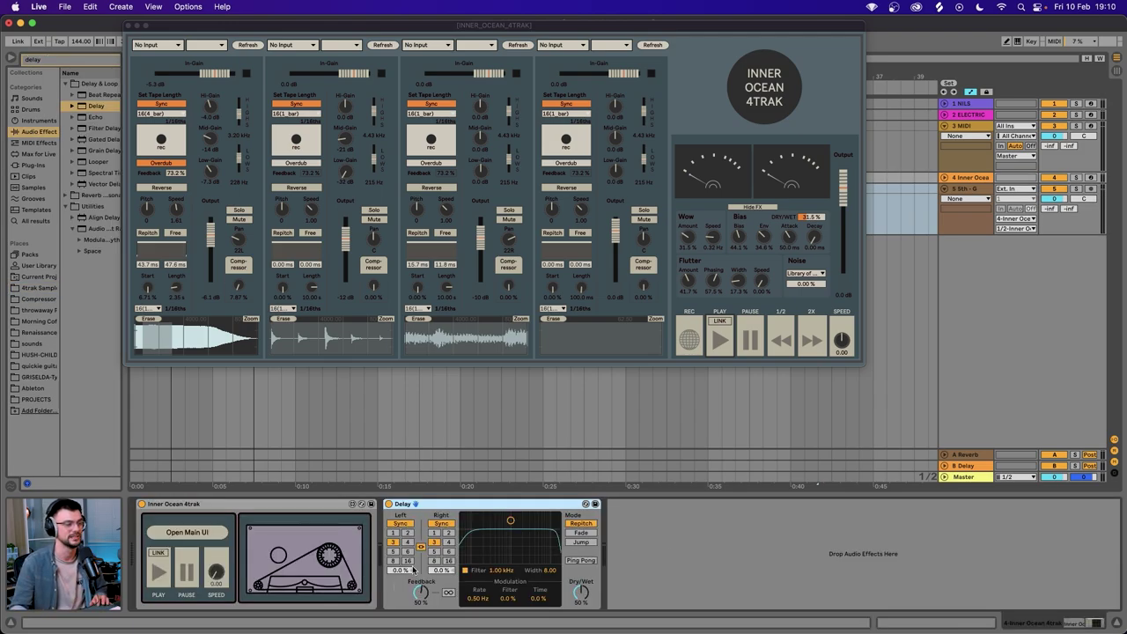
pyautogui.click(718, 341)
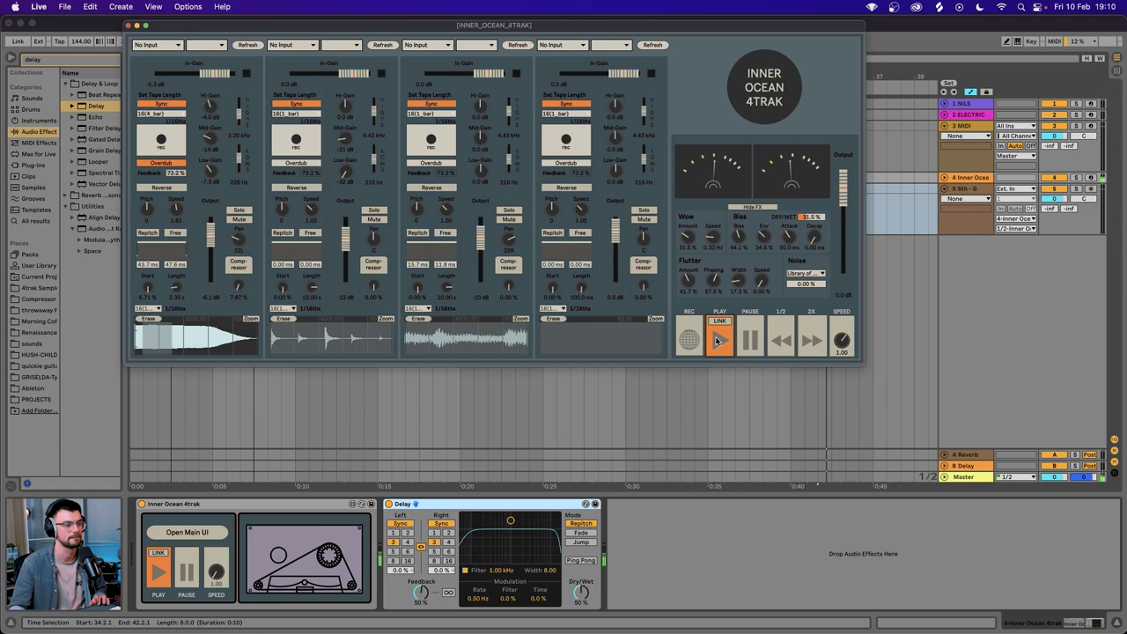
pyautogui.click(511, 524)
pyautogui.moveTo(516, 535); pyautogui.dragTo(518, 551)
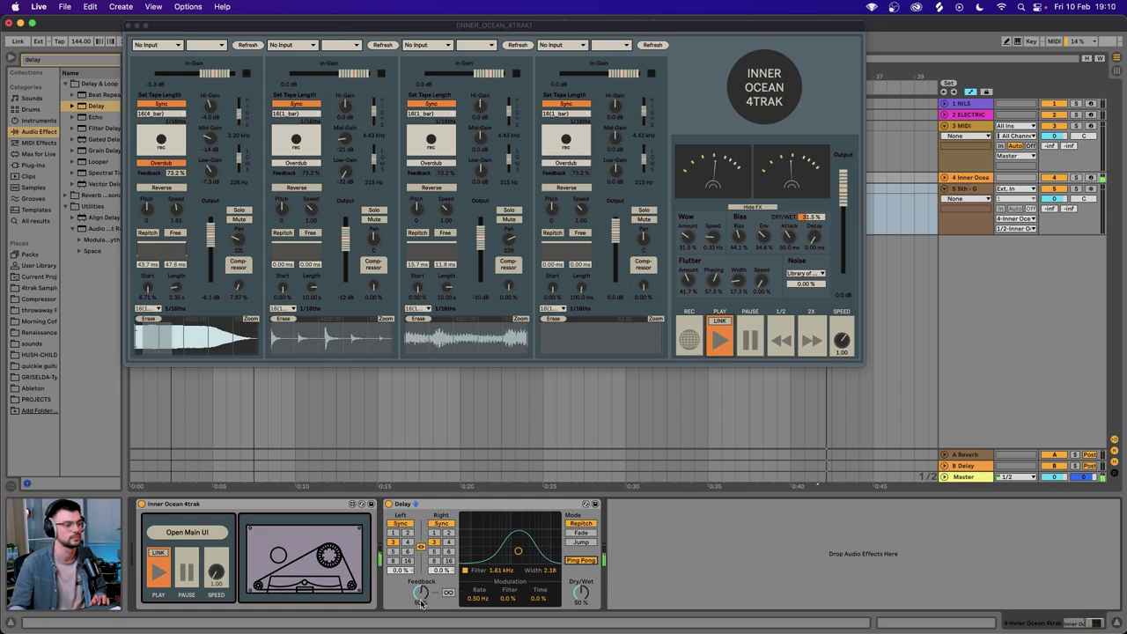
pyautogui.moveTo(421, 600); pyautogui.dragTo(421, 595)
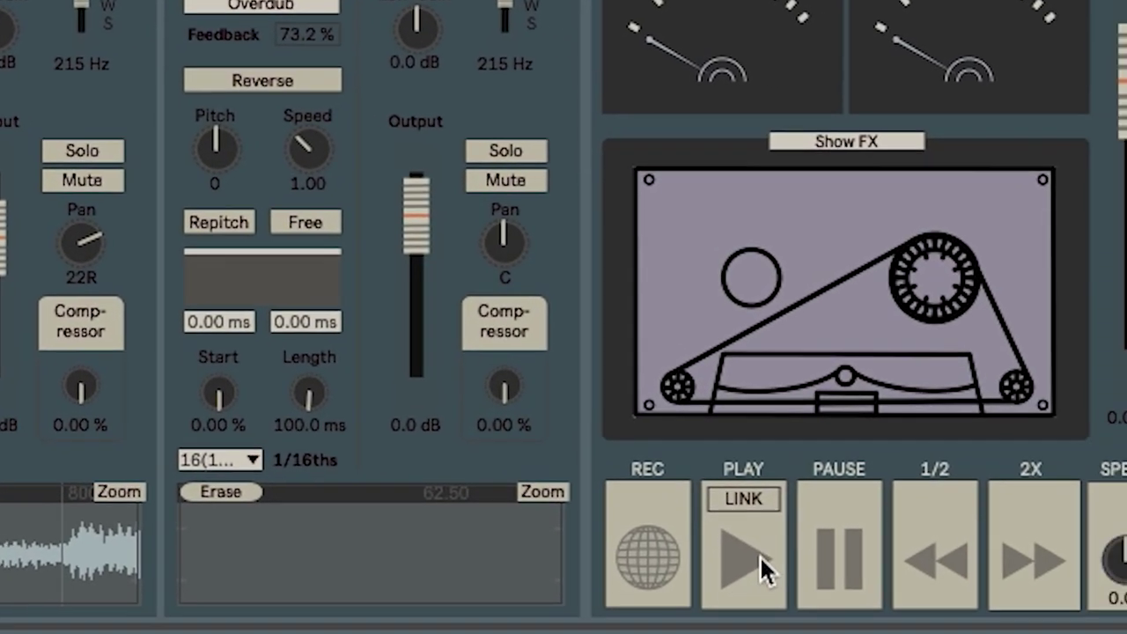
# Reverse channel 2's bell loop, audition it, and switch back to the tape view.
pyautogui.click(728, 543)
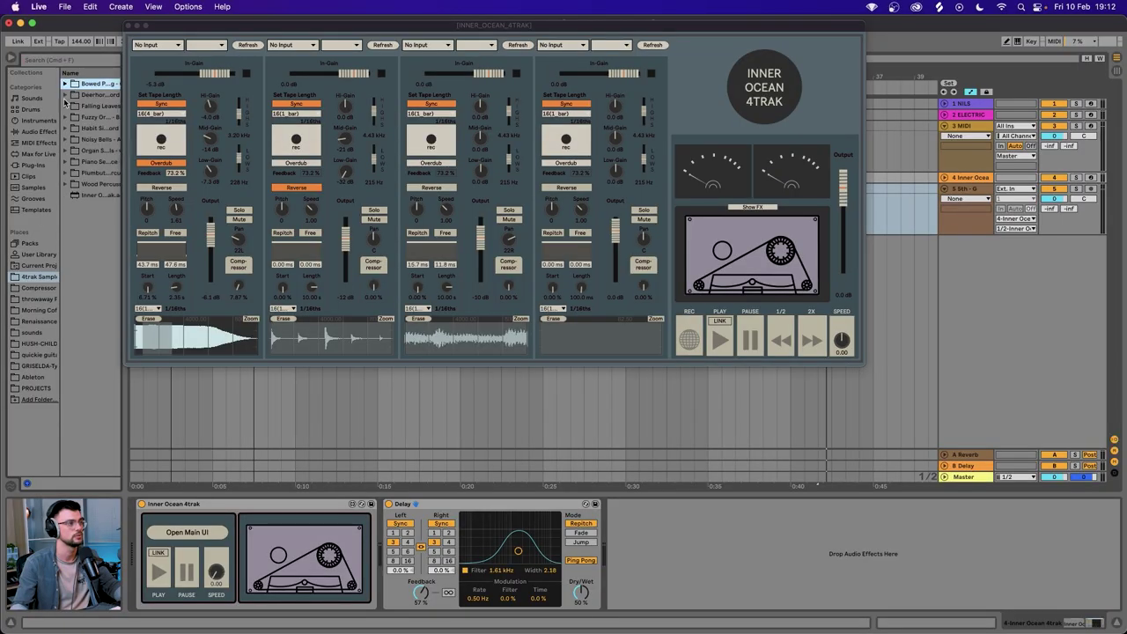
# Audition loops from the 4trak sample folders, including the chord, Noisy Bells and organ samples.
pyautogui.click(64, 117)
pyautogui.click(88, 128)
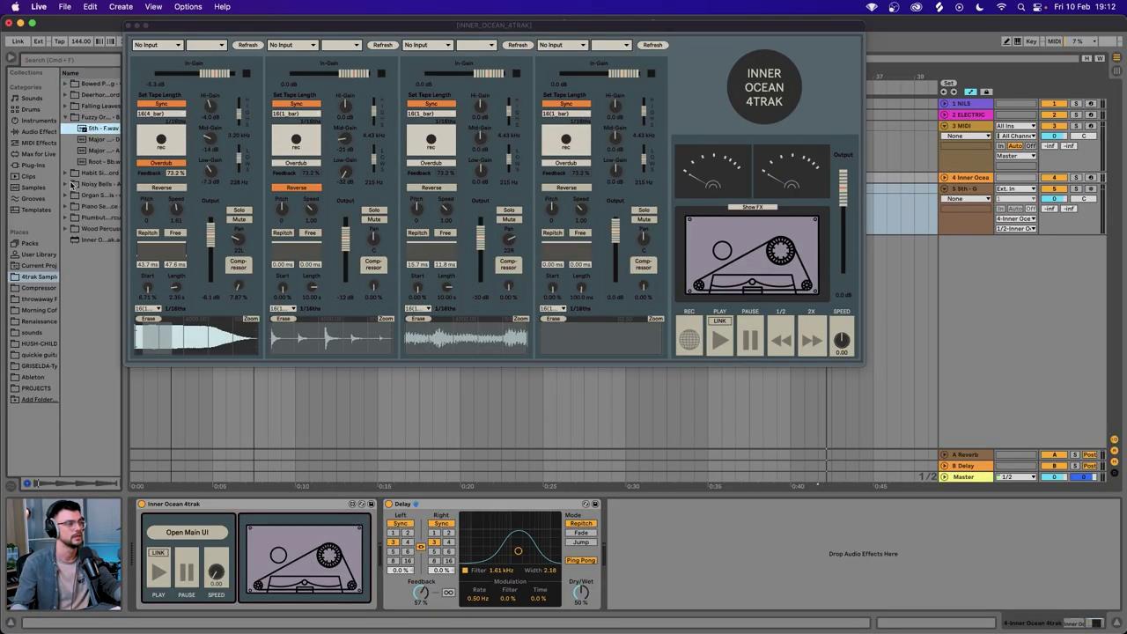
pyautogui.click(98, 163)
pyautogui.click(65, 184)
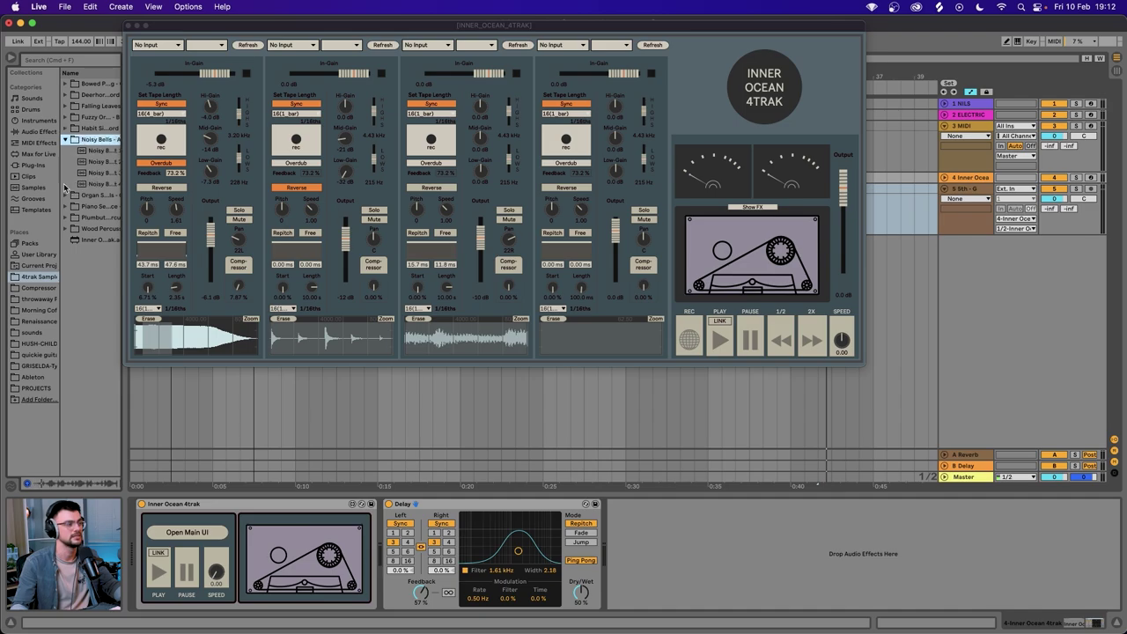
pyautogui.click(98, 173)
pyautogui.click(67, 200)
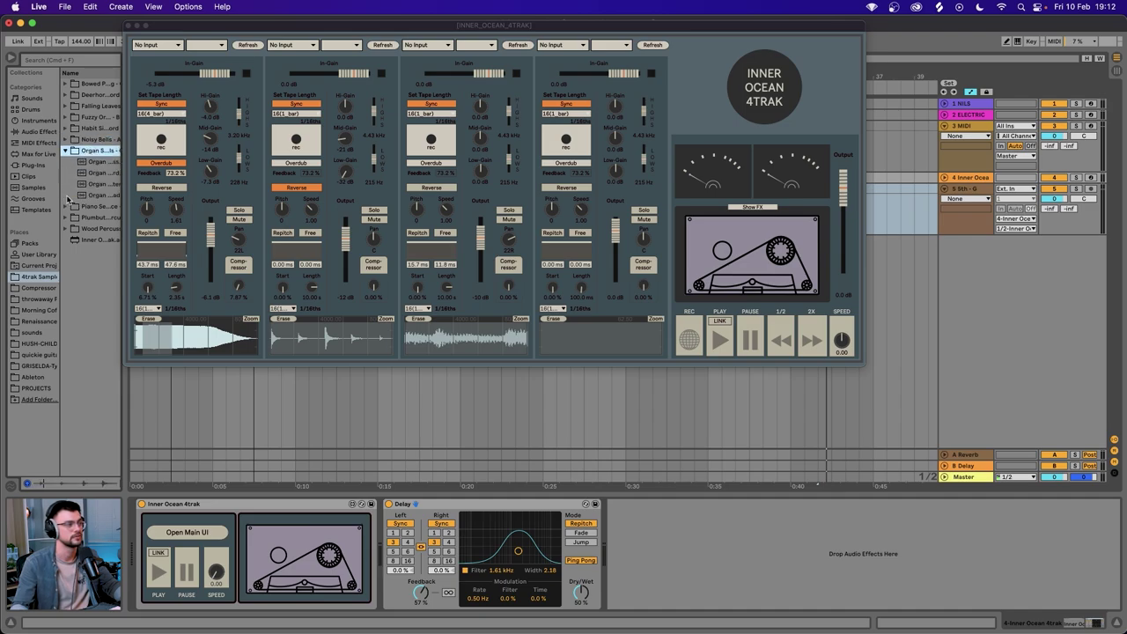
pyautogui.click(90, 184)
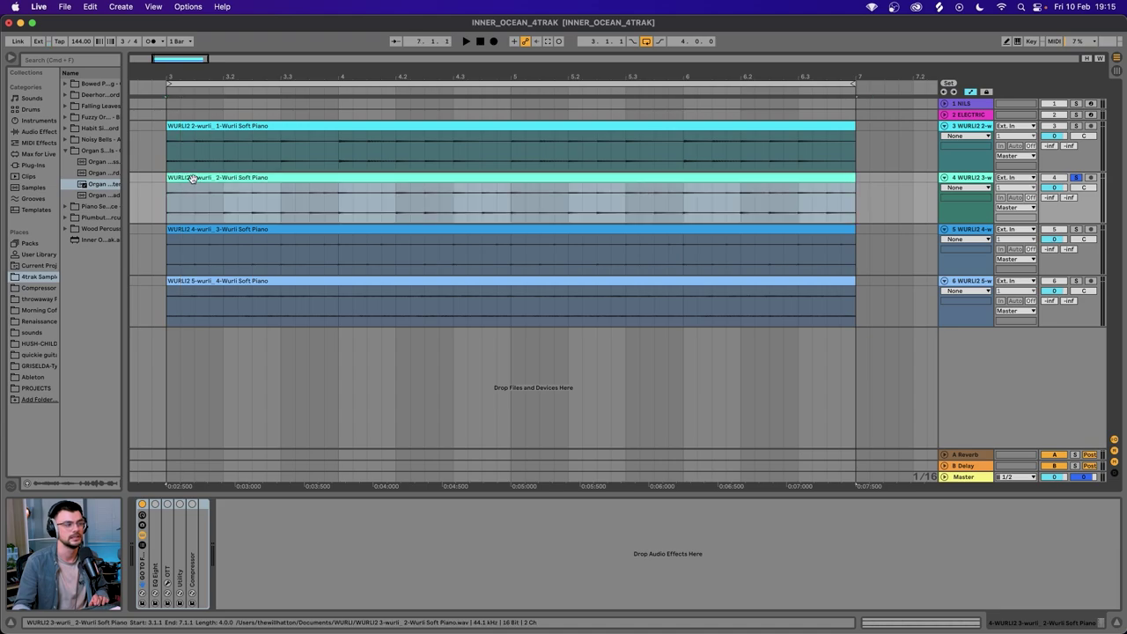
# Add the first Wurli Soft Piano clip to the selection and play the Wurli loops.
pyautogui.keyDown('shift'); pyautogui.click(163, 142); pyautogui.keyUp('shift')
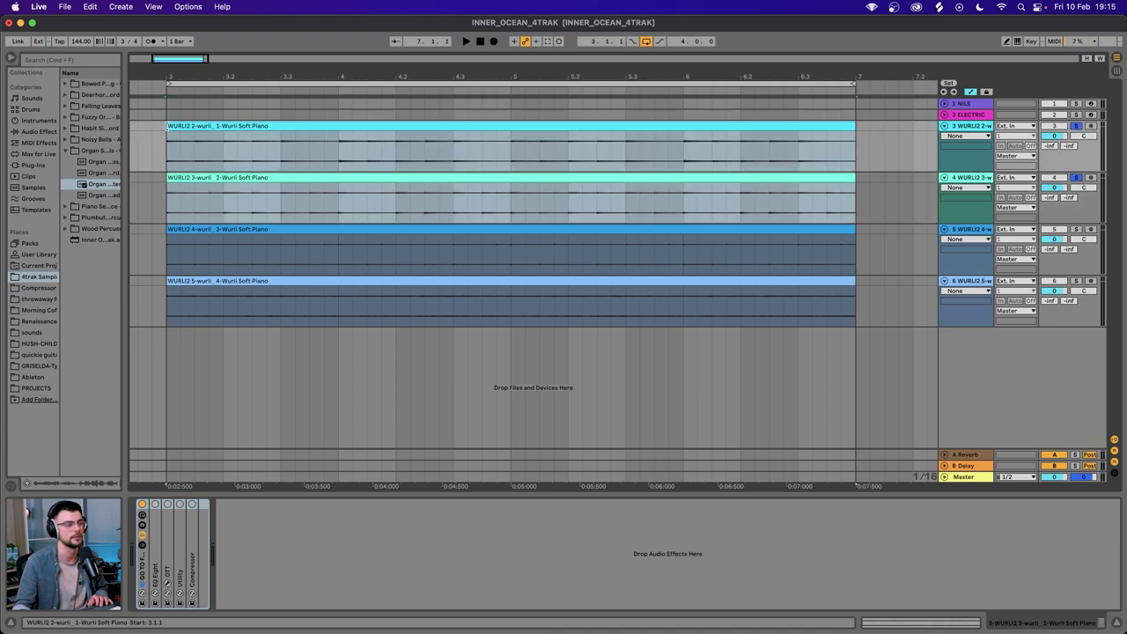
pyautogui.press('space')
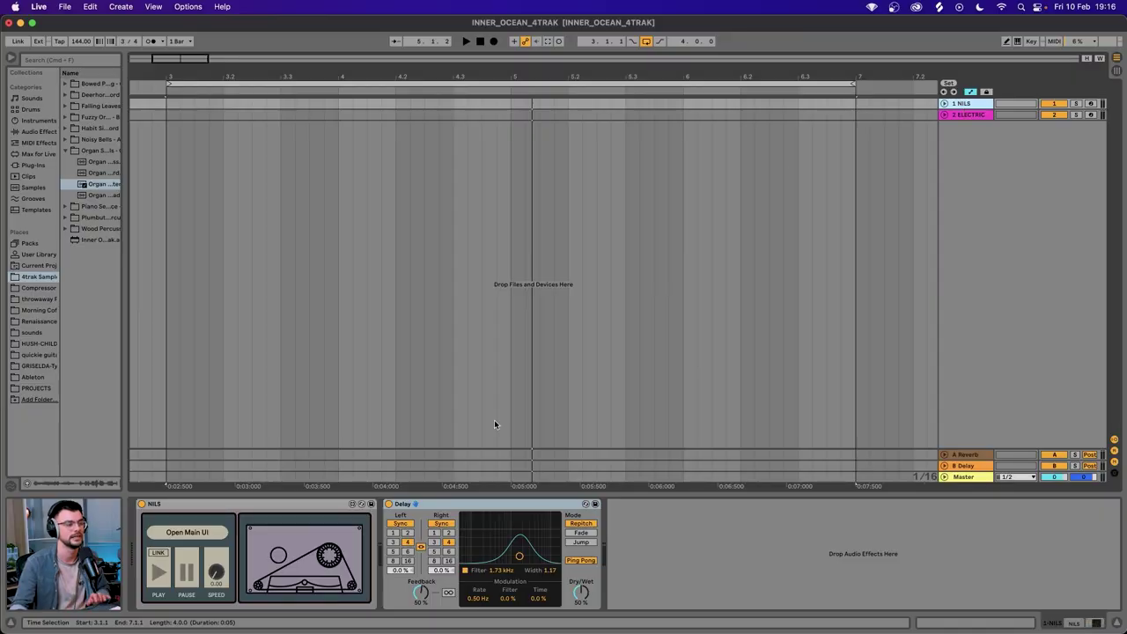
# Bring up the Inner Ocean 4TRAK main window, move it up-left, and start playback.
pyautogui.click(196, 533)
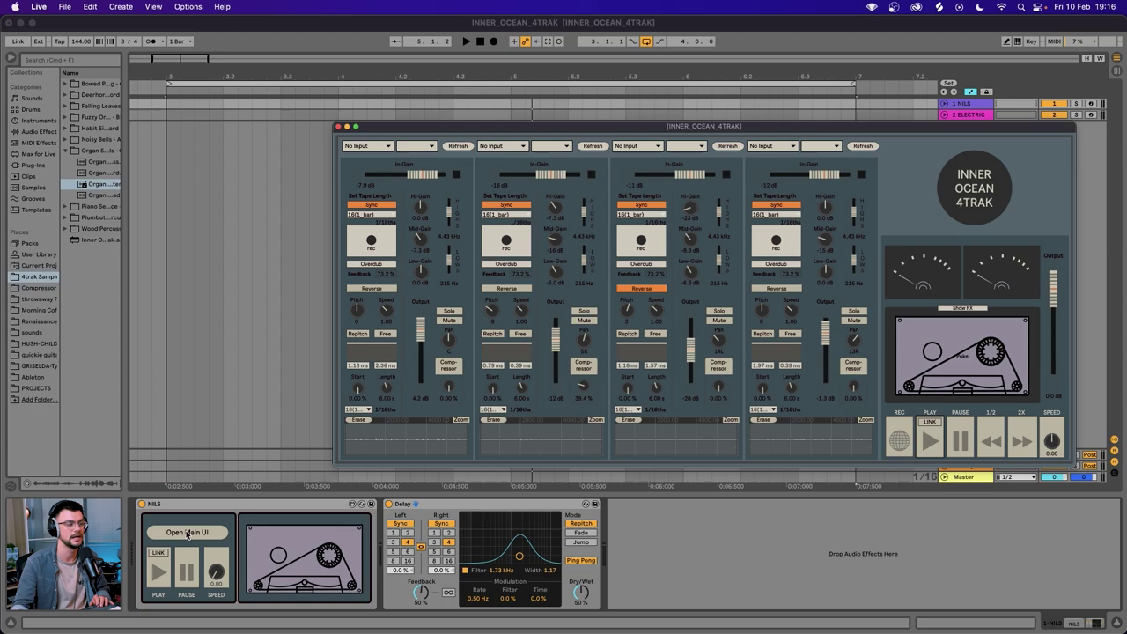
pyautogui.moveTo(475, 125); pyautogui.dragTo(310, 106)
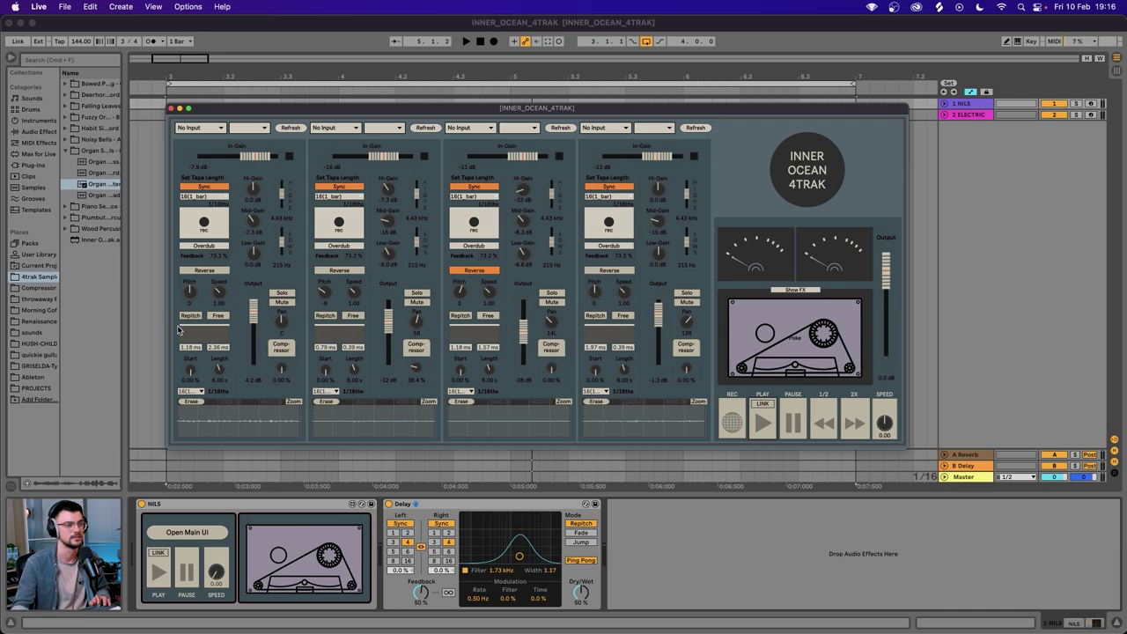
pyautogui.press('space')
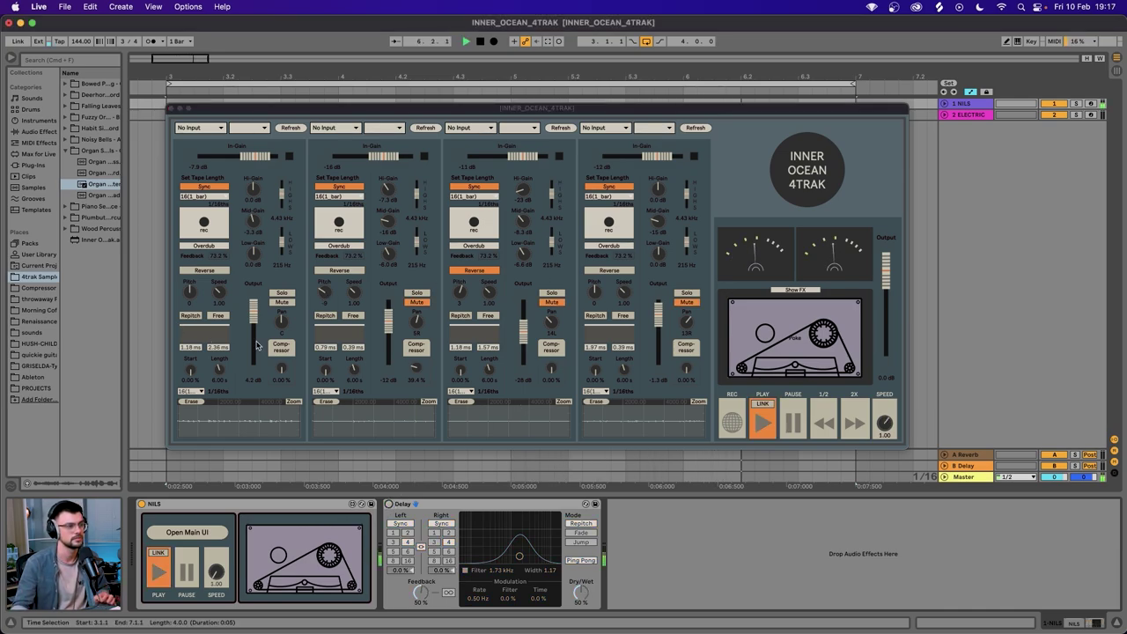
# Bring the 4TRAK window to the front and turn the Delay effect after it back on.
pyautogui.click(334, 293)
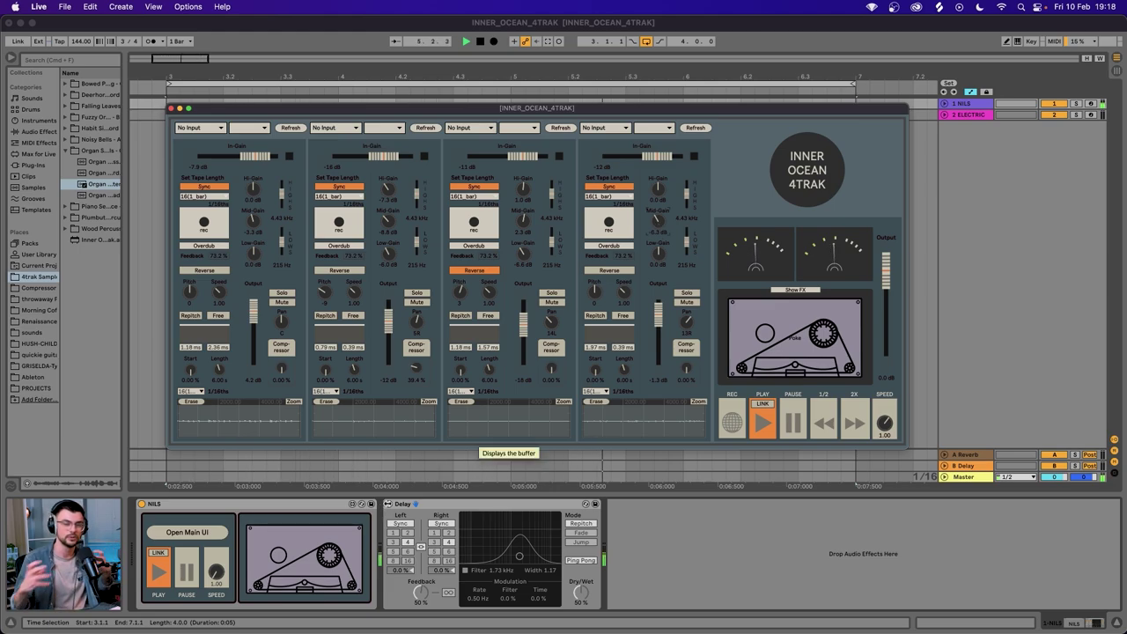
pyautogui.click(389, 504)
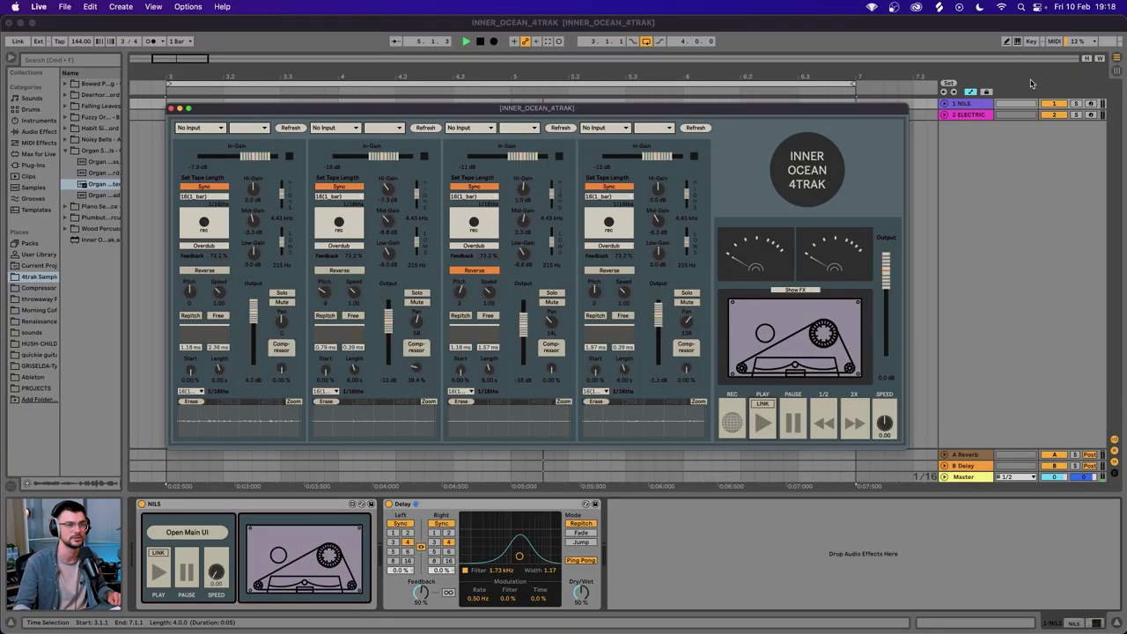
# Show the ELECTRIC track's devices, including Inner Ocean 4TRAK.
pyautogui.click(969, 115)
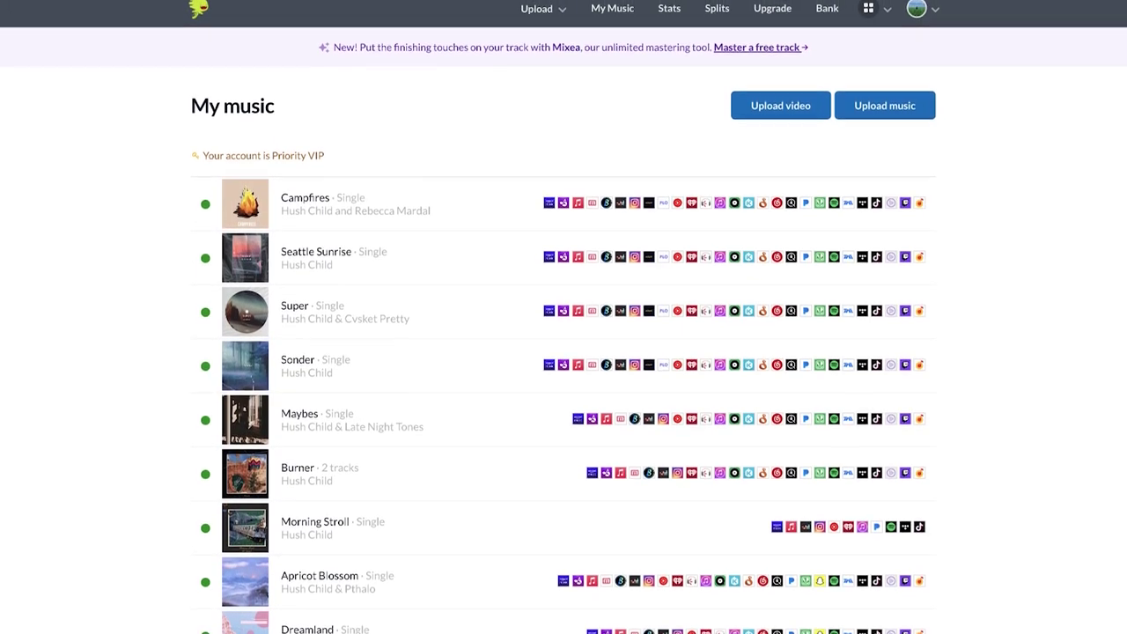
# Open DistroKid's apps menu and expand the Promote yourself and Enhance your music sections.
pyautogui.click(868, 20)
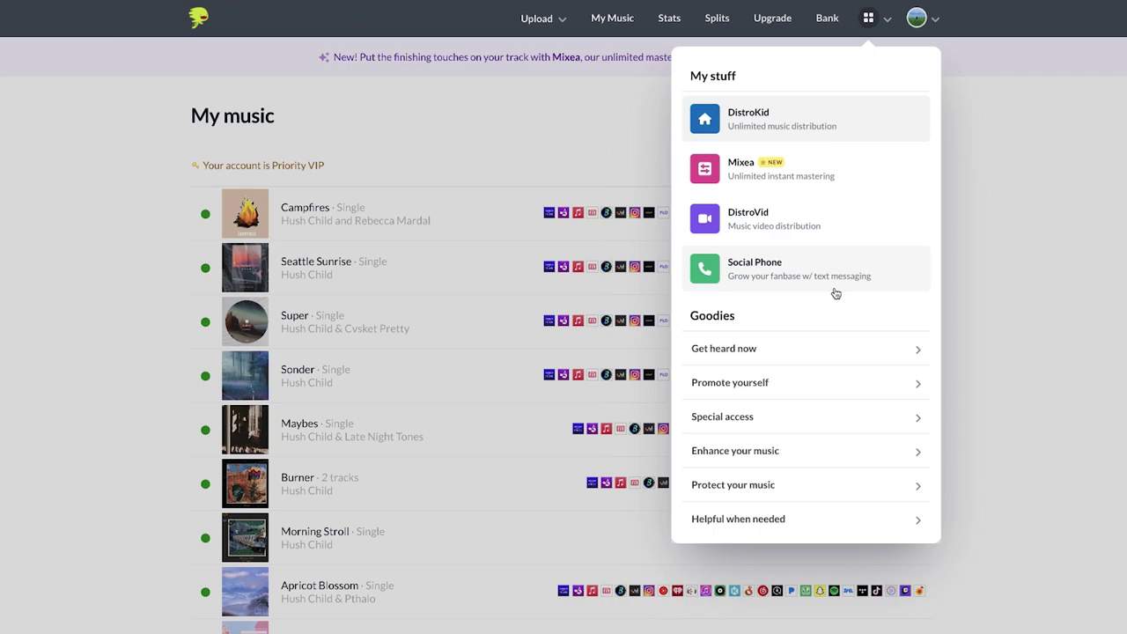
pyautogui.click(823, 379)
pyautogui.scroll(-2, 828, 383)
pyautogui.scroll(-3, 827, 383)
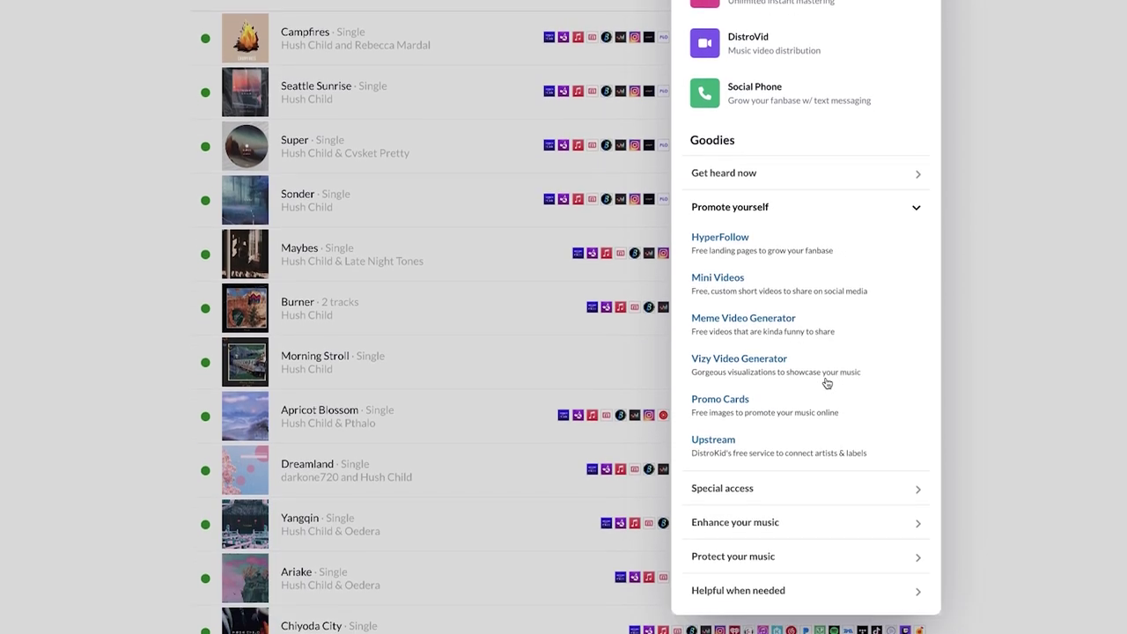
pyautogui.click(816, 455)
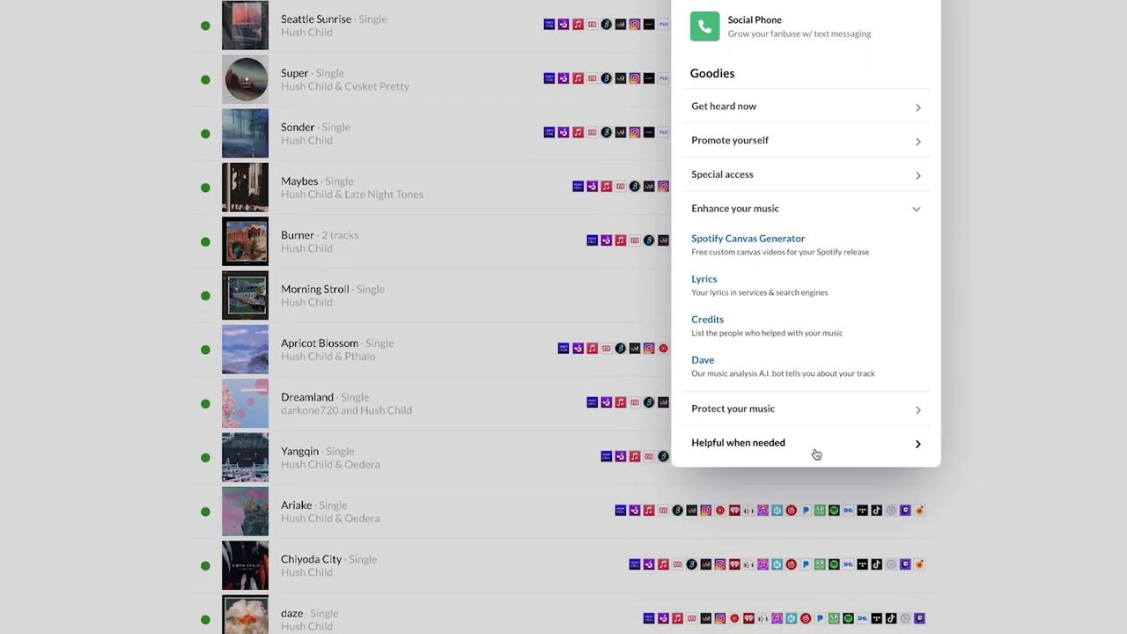
# Choose Spotify Canvas Generator from the Enhance your music list.
pyautogui.click(766, 246)
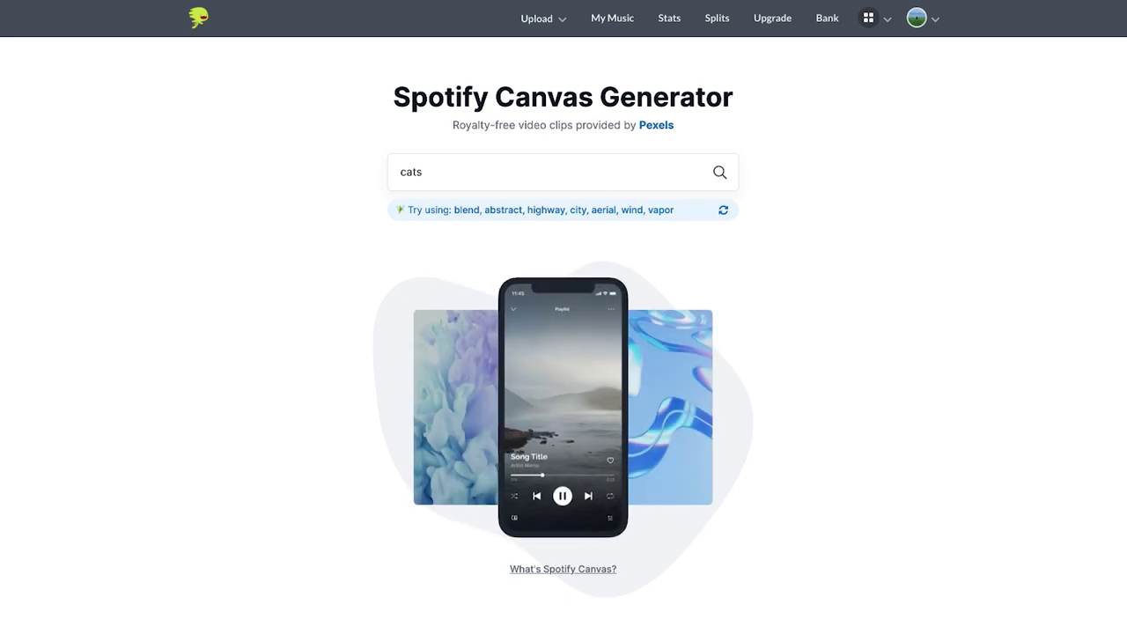